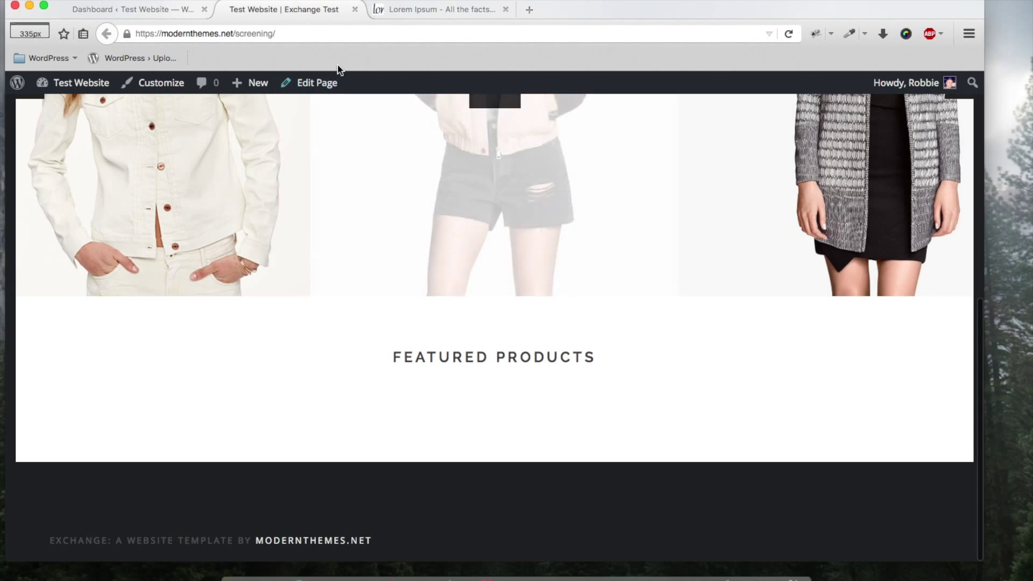
Close the website preview page and start a new product named "Featured 1".
click(354, 9)
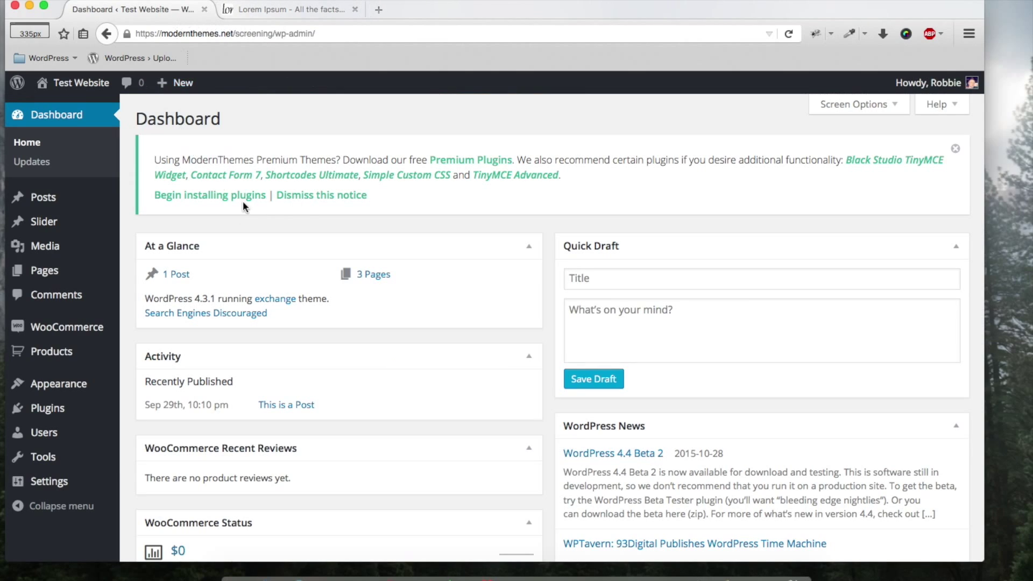
scroll(305, 221, down, 2)
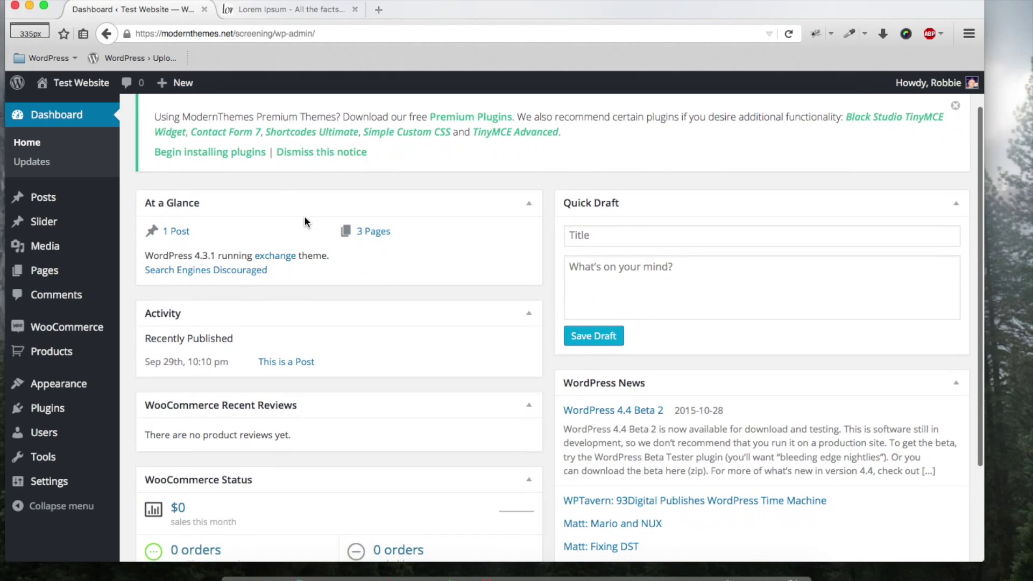
mouse_move(50, 357)
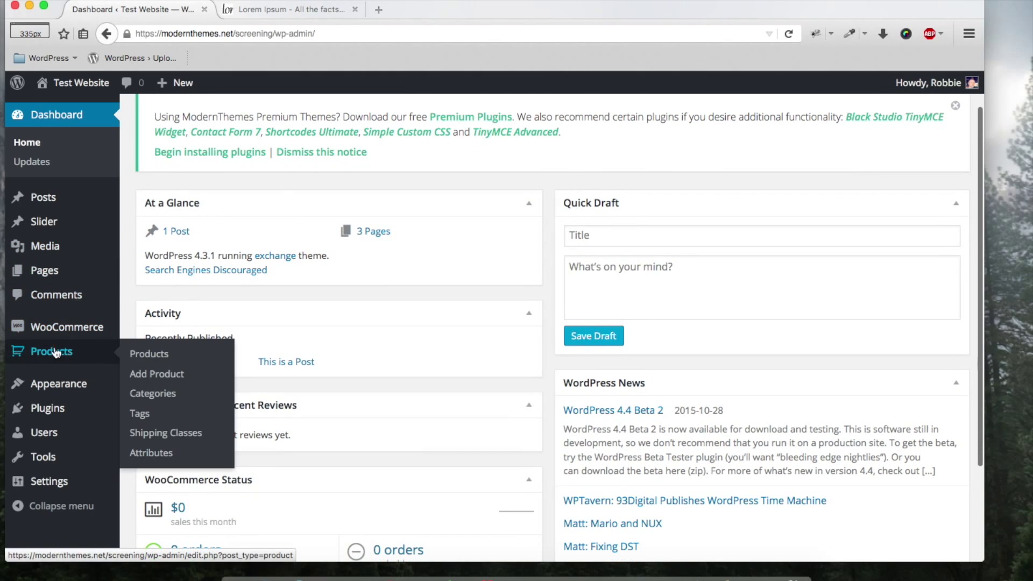
click(171, 378)
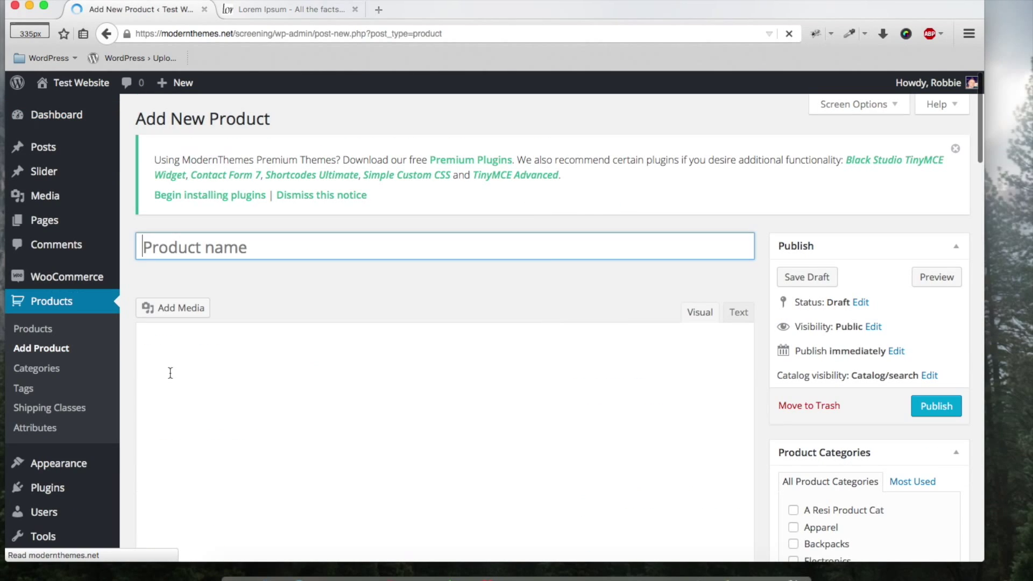
text(Featured 1)
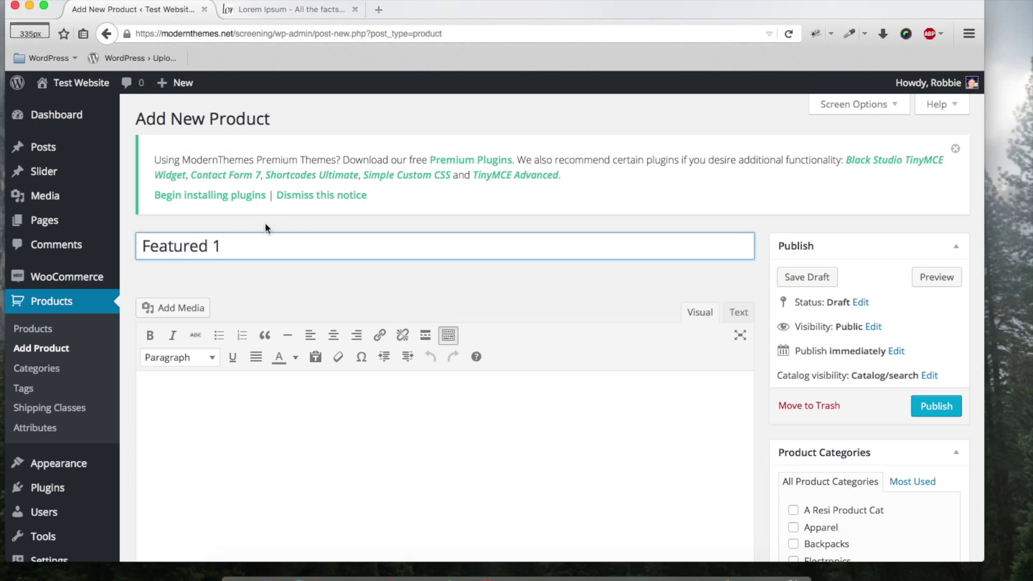
Switch to the lipsum.com page and copy the first sentence of the standard Lorem Ipsum passage used since the 1500s.
click(280, 13)
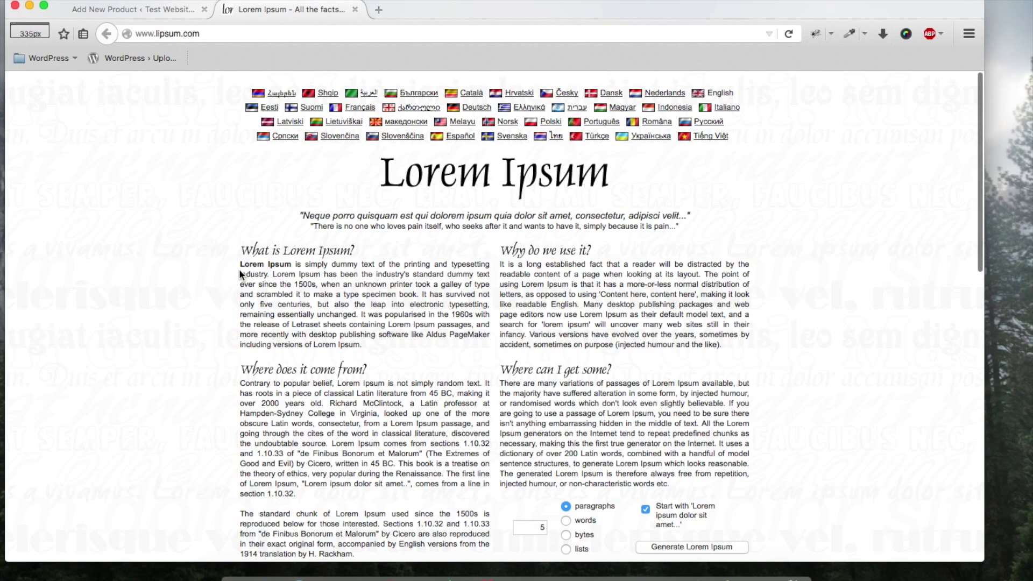
scroll(240, 266, down, 10)
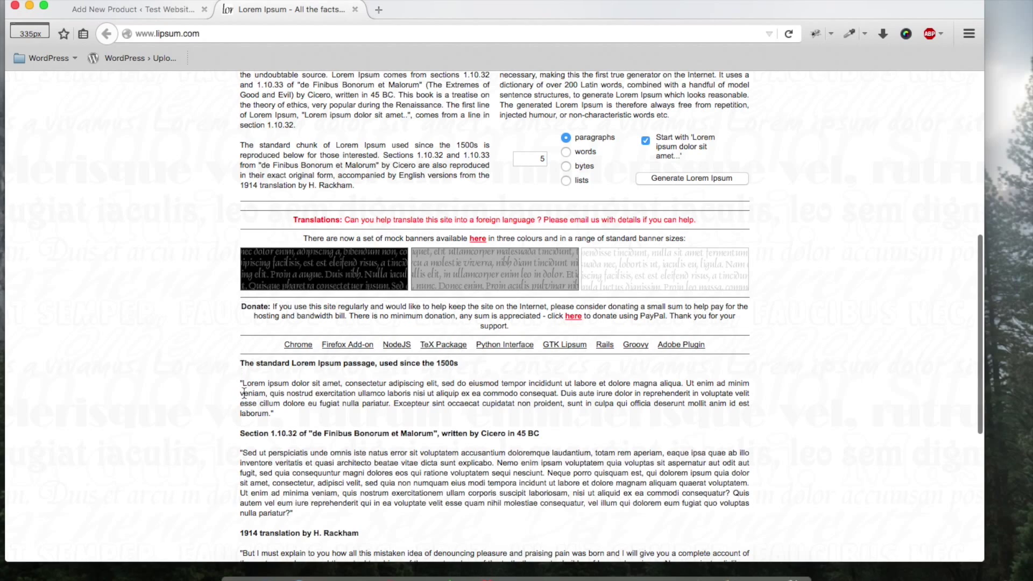
drag(243, 384, 683, 384)
right_click(665, 384)
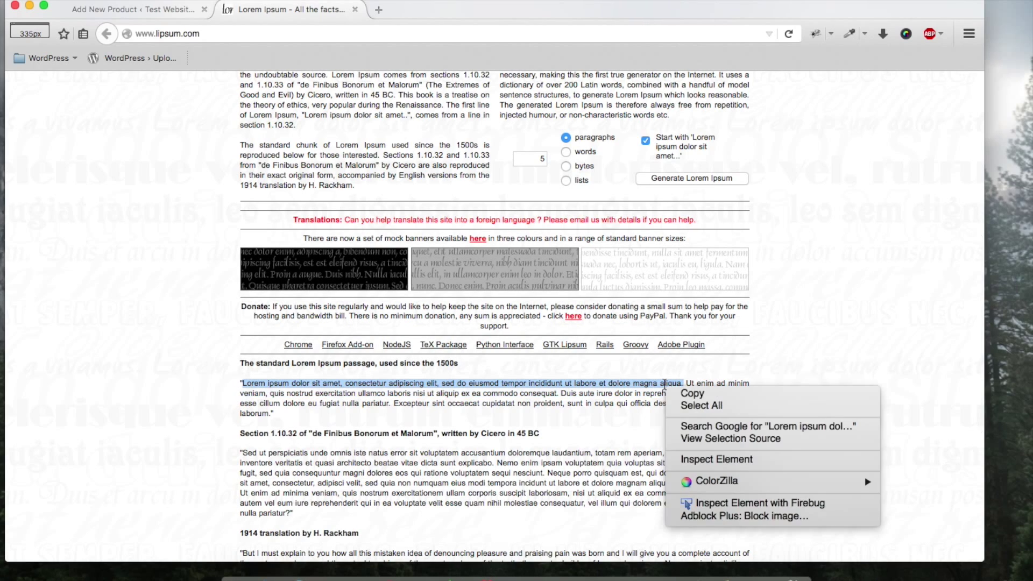
click(693, 395)
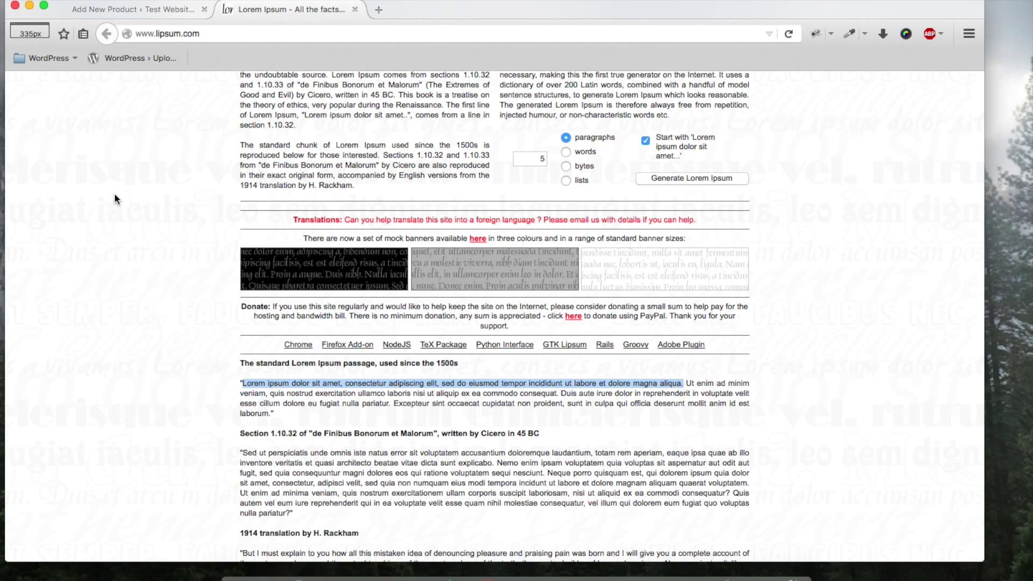
Return to the new product page and paste the copied Lorem Ipsum sentence as the product description.
click(110, 13)
scroll(303, 282, down, 2)
click(315, 360)
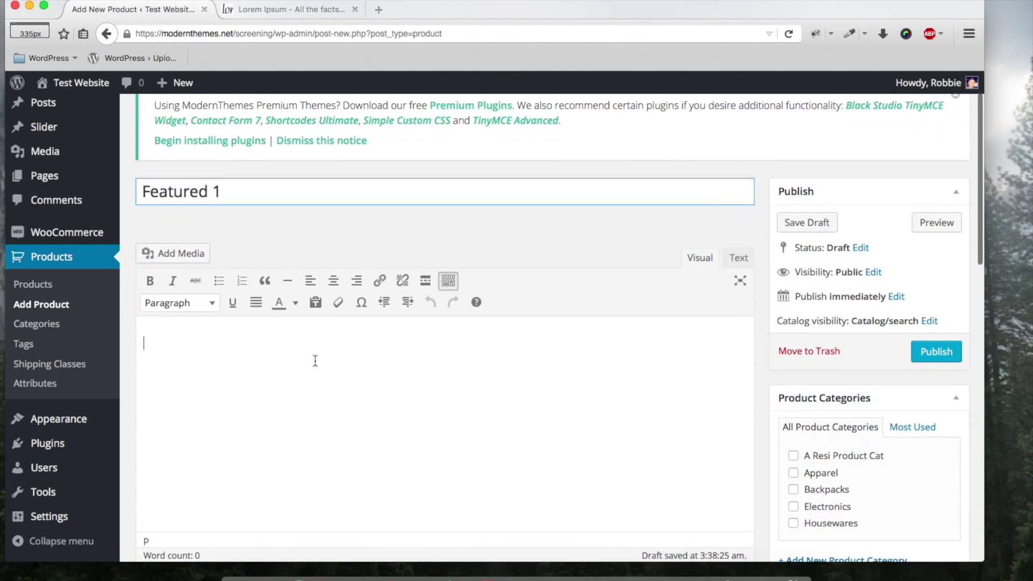
right_click(315, 360)
click(346, 194)
Set the product's regular price to 15.00 dollars.
scroll(582, 386, down, 5)
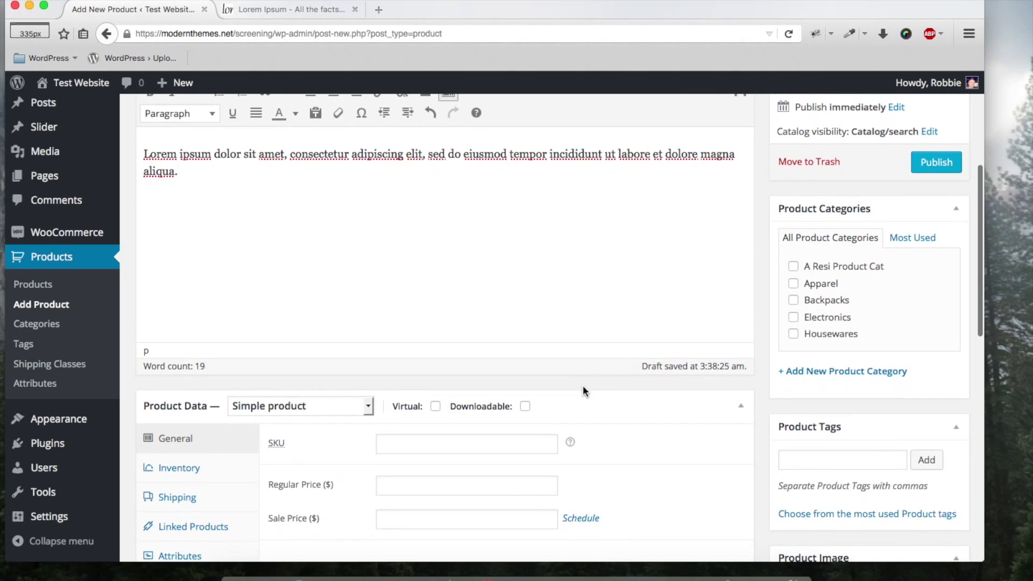
click(406, 463)
click(406, 463)
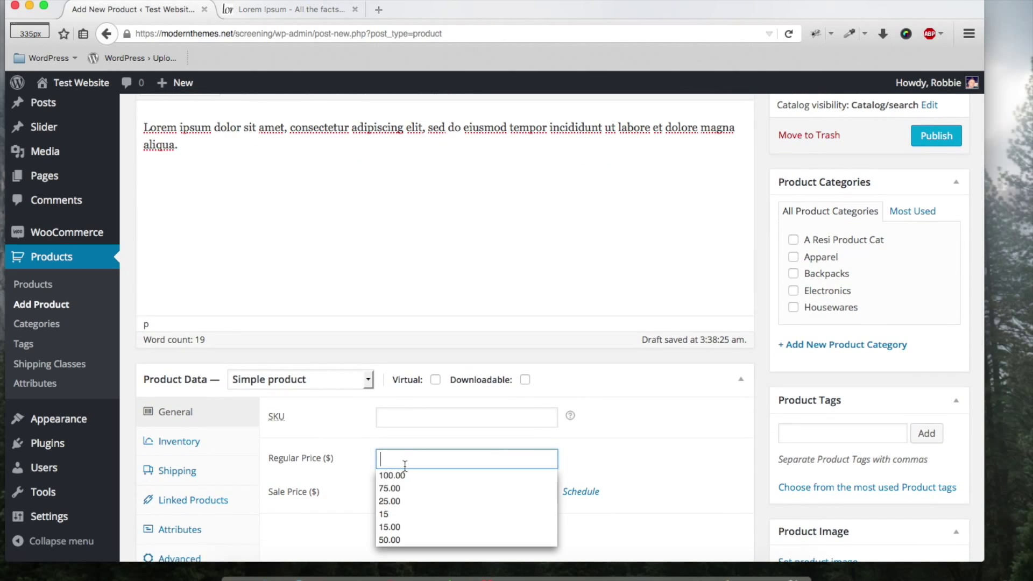
click(402, 527)
Set the black handbag picture, black.jpg, from the media library as the product image.
scroll(673, 440, down, 4)
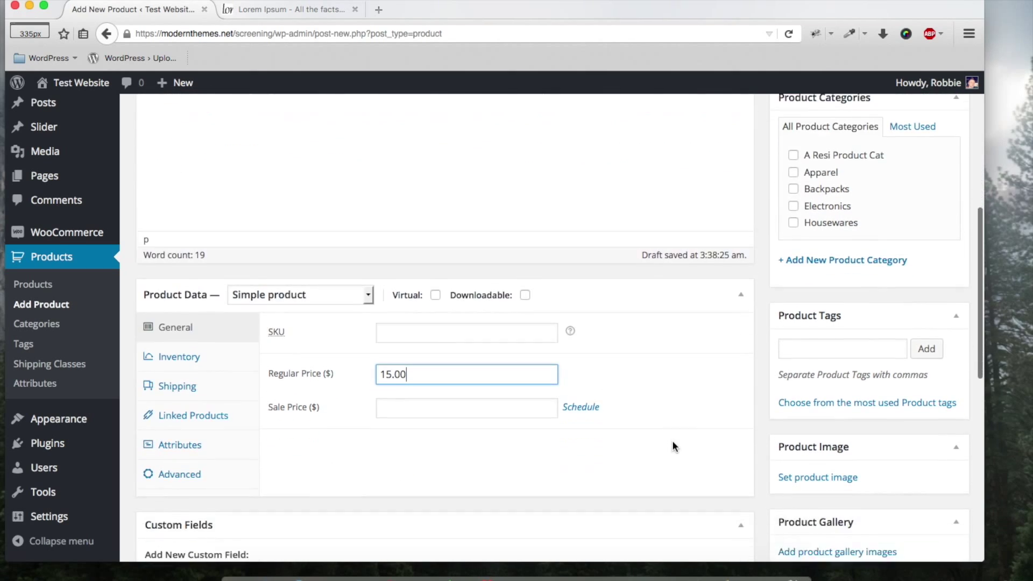
click(816, 381)
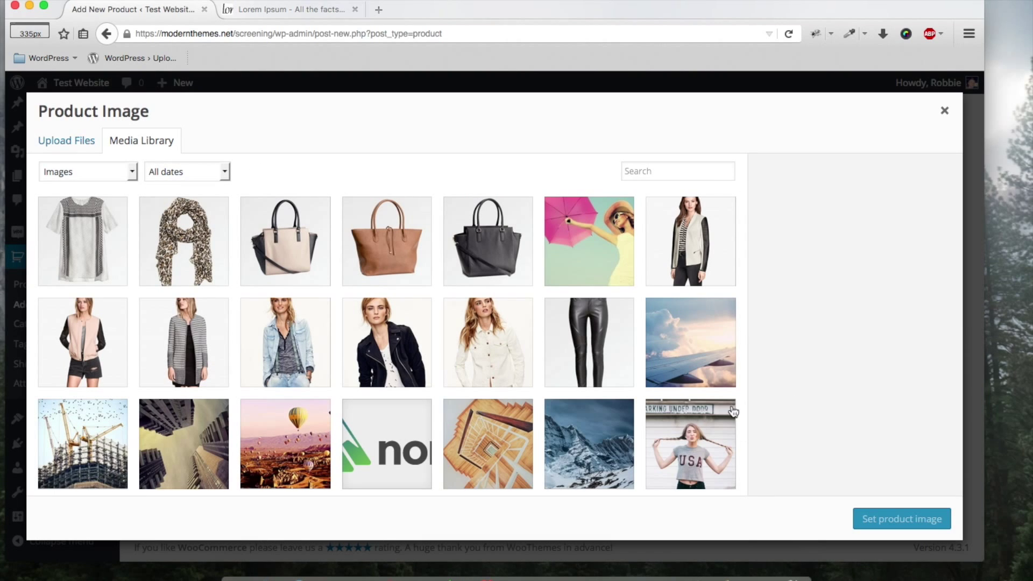
click(488, 250)
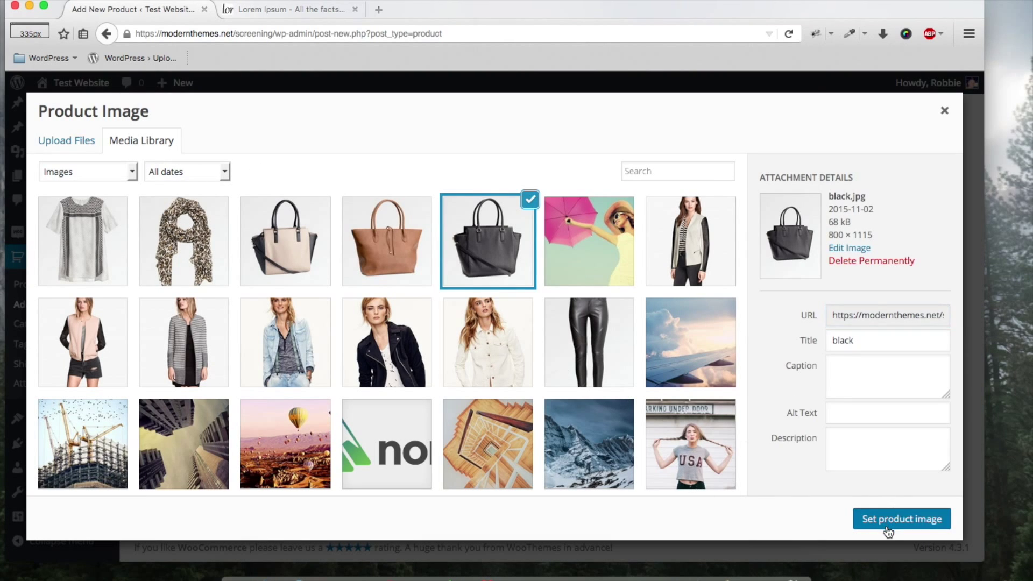
click(887, 520)
Review the product form, including product data, custom fields, short description, gallery, tags and categories.
scroll(645, 355, down, 1)
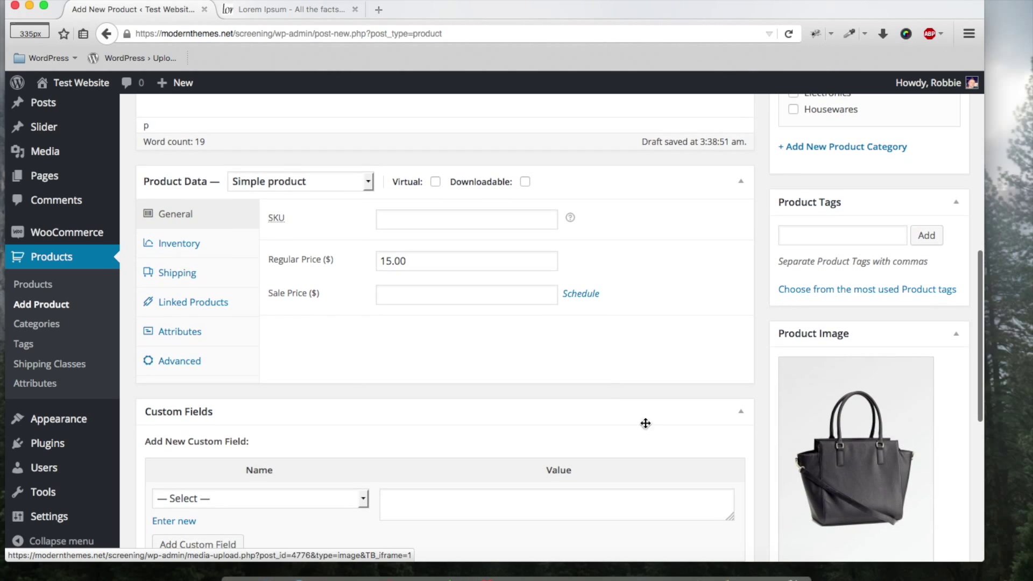
scroll(605, 358, down, 5)
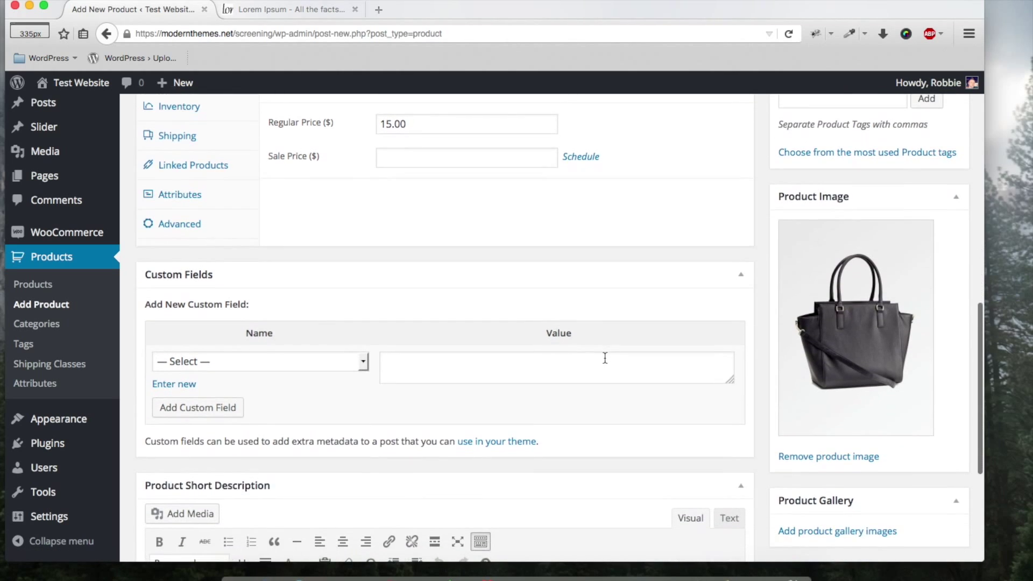
scroll(605, 358, down, 1)
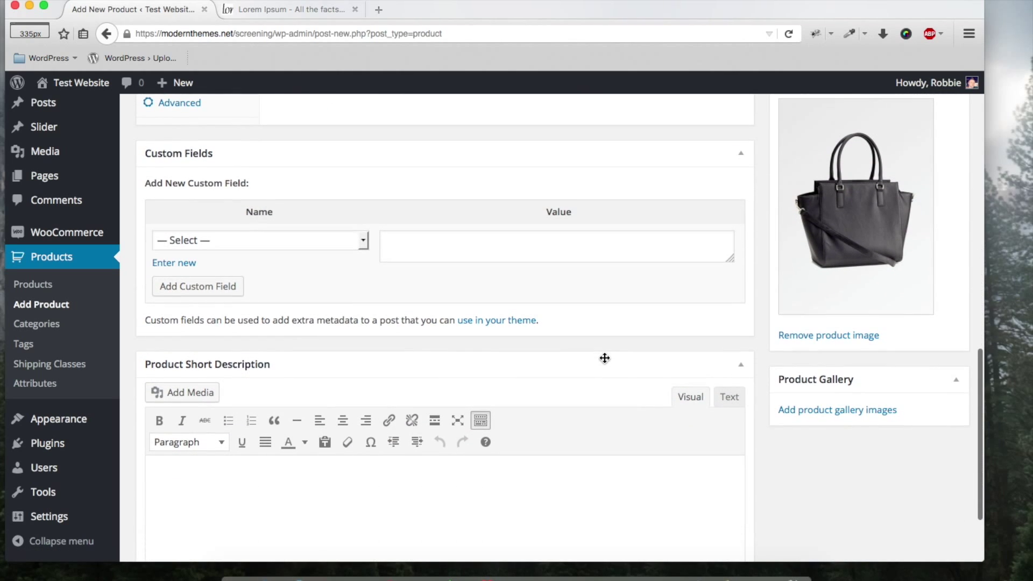
scroll(815, 453, up, 5)
scroll(816, 458, up, 3)
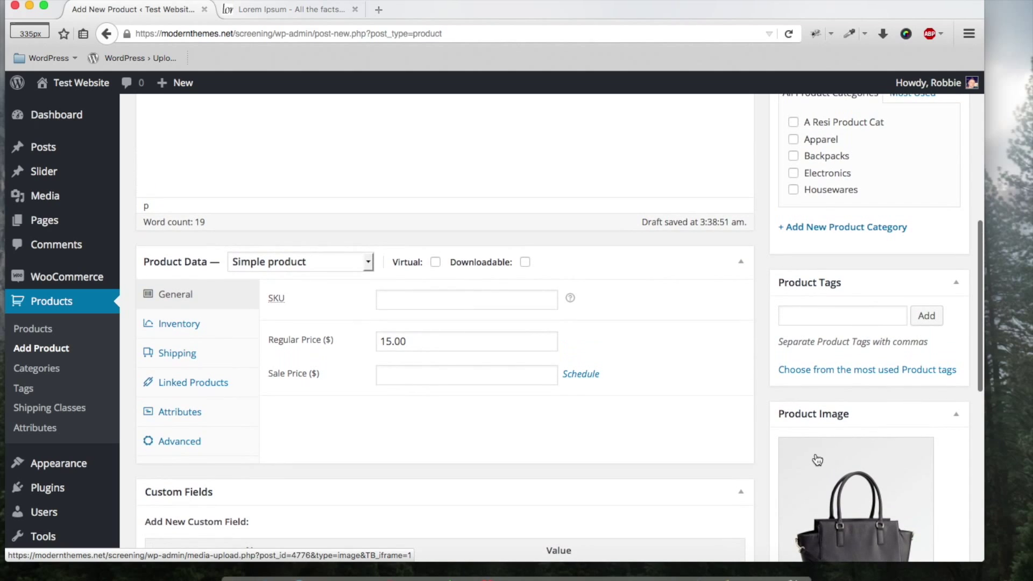
scroll(815, 458, up, 3)
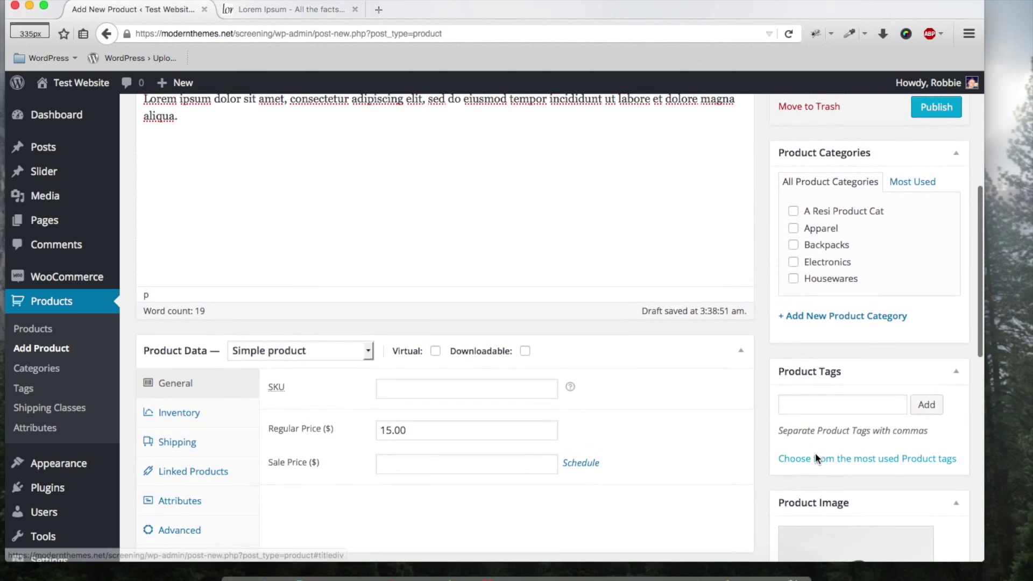
scroll(817, 459, up, 3)
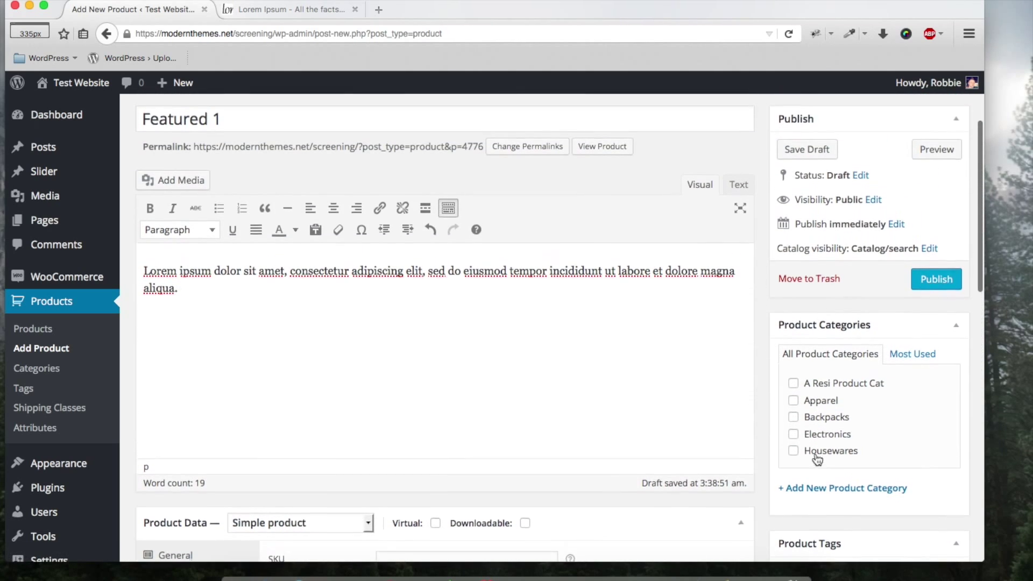
scroll(817, 451, down, 9)
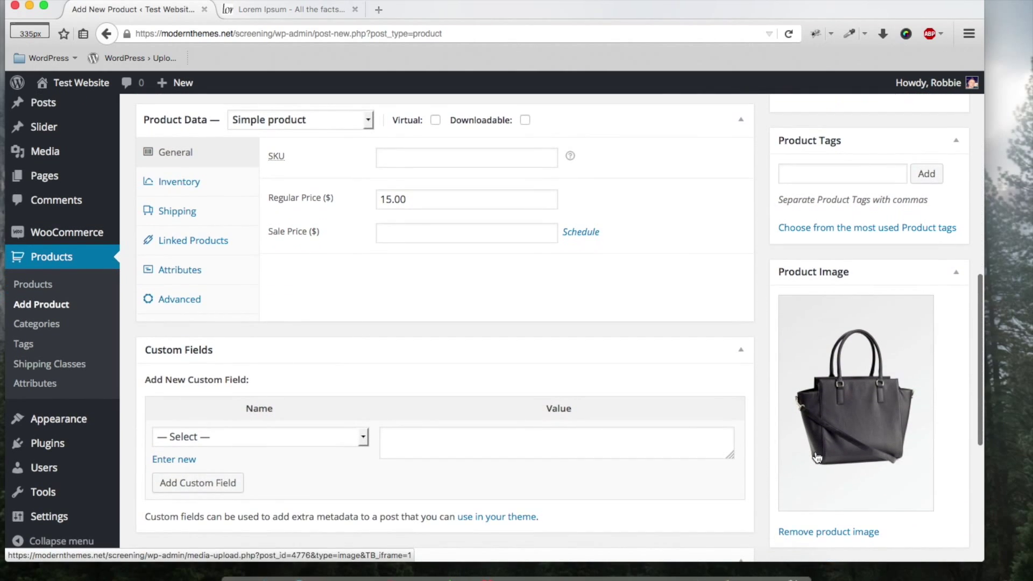
scroll(816, 457, up, 4)
scroll(814, 450, up, 5)
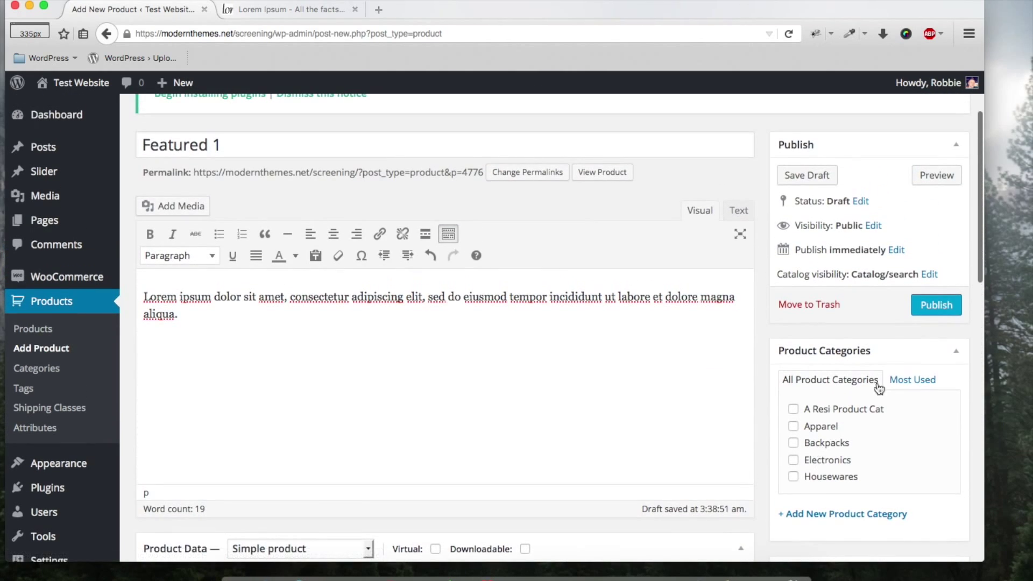
Publish the product and mark Featured 1 as featured in the products list.
click(936, 310)
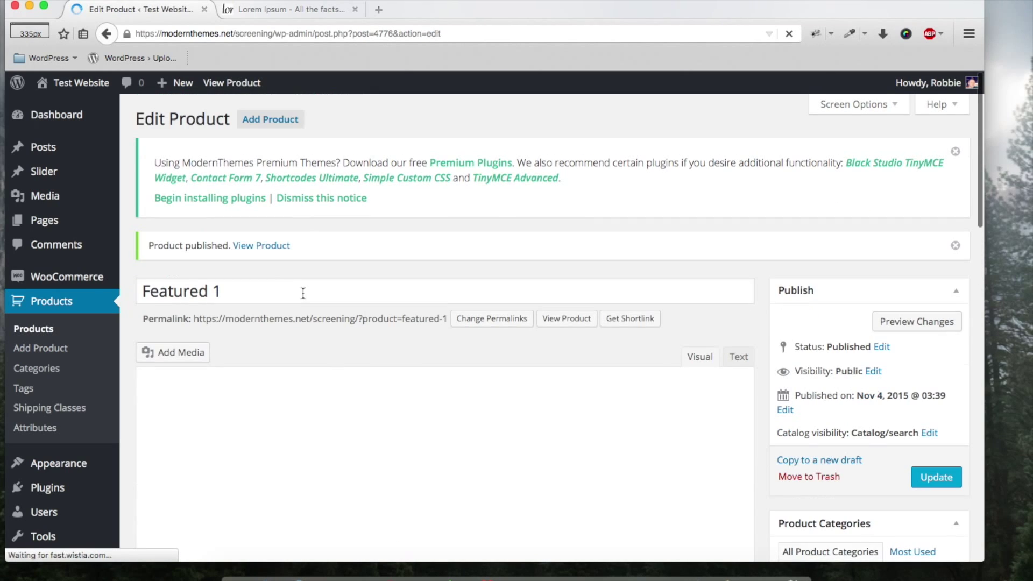
click(34, 330)
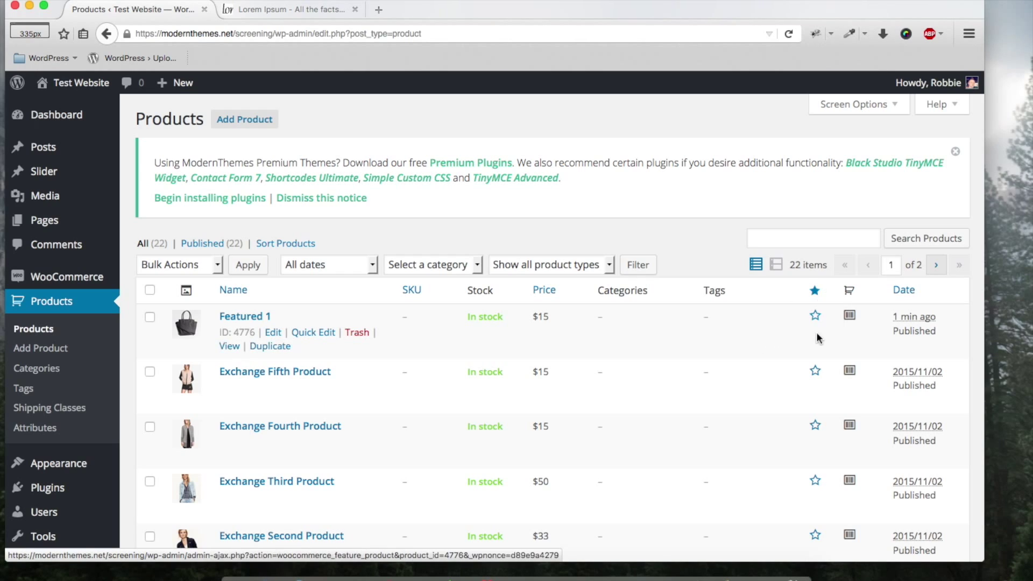
click(816, 318)
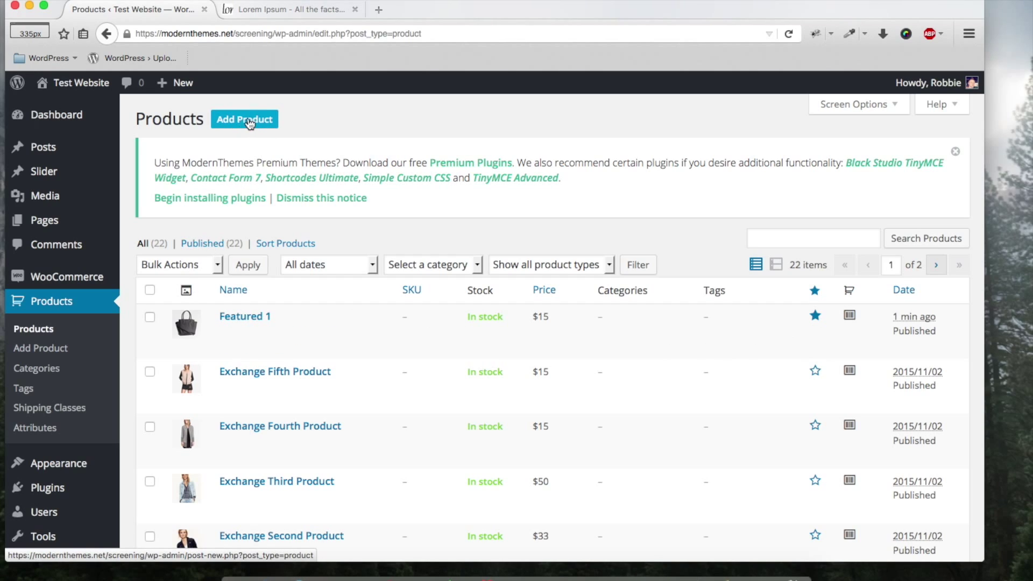
Start another product named "Featured 2" and paste the same Lorem Ipsum sentence as its description.
click(243, 121)
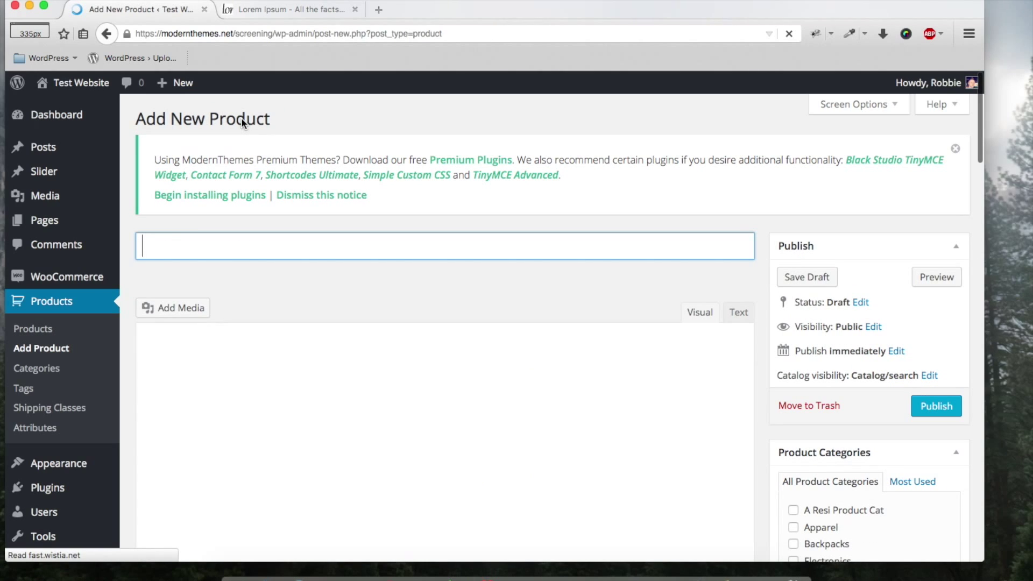
text(Featured 2)
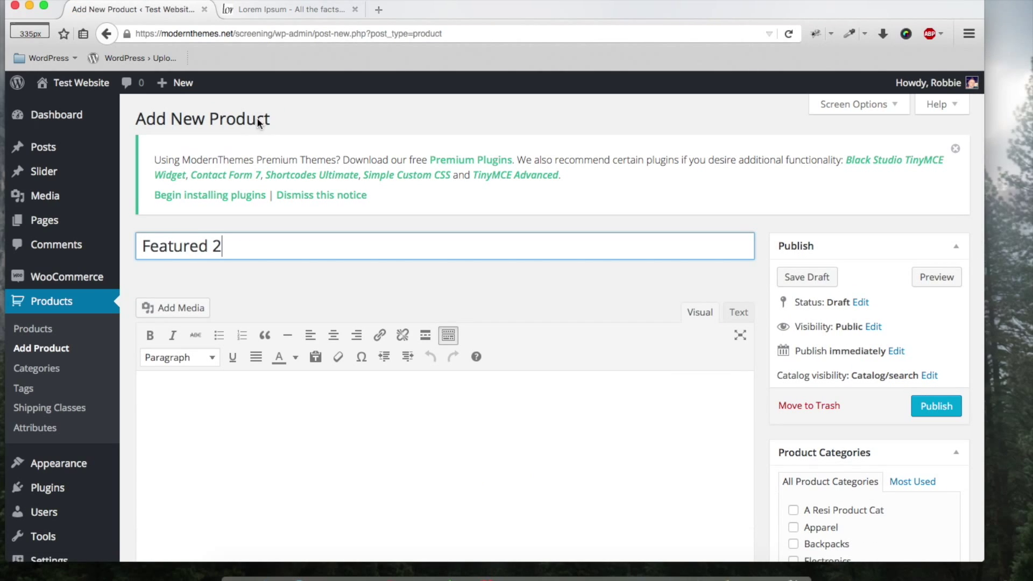
scroll(344, 141, down, 2)
click(348, 406)
text(Lorem ipsum dolor sit amet, consectetur adipiscing elit, sed do eiusmod tempor incididunt ut labore et dolore magna aliqua.)
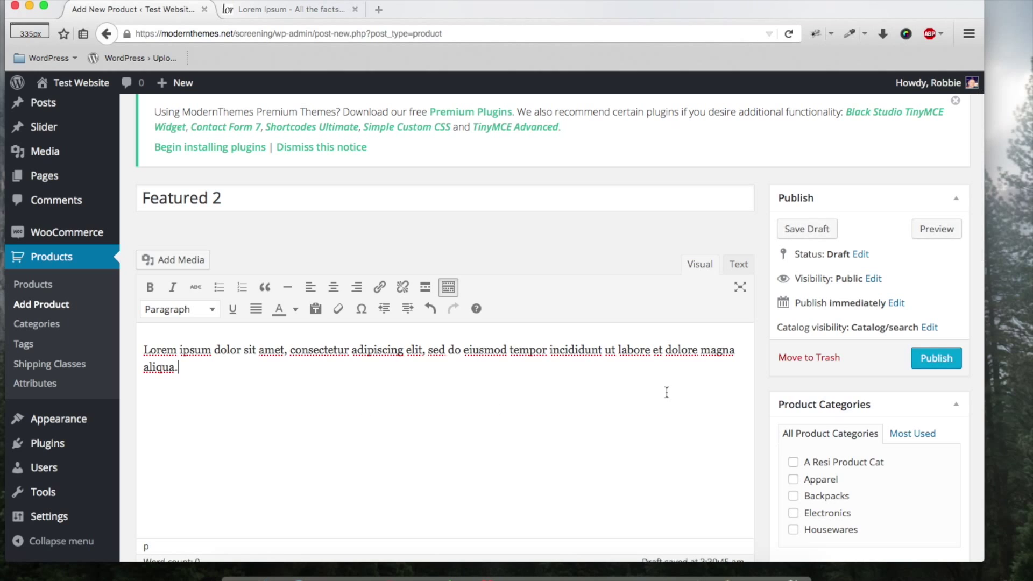
Set the regular price of Featured 2 to 25.00 dollars.
scroll(668, 395, down, 10)
click(431, 408)
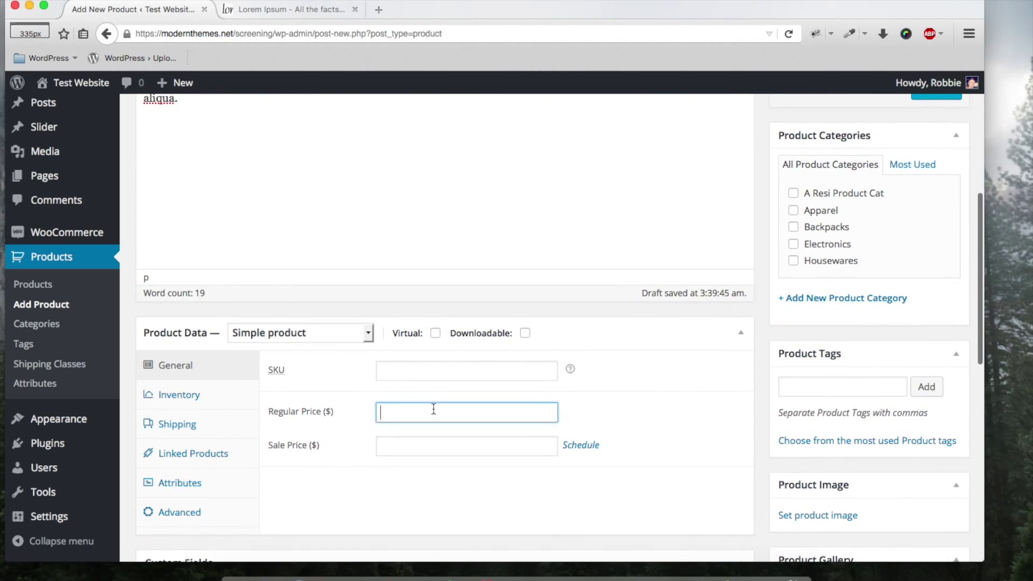
click(431, 408)
click(431, 457)
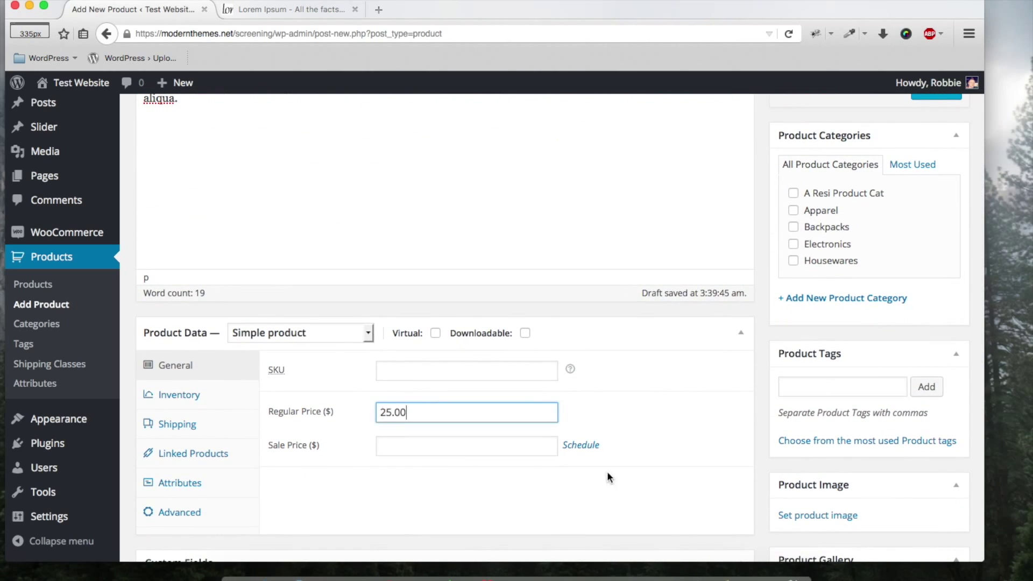
Set the brown handbag picture, brown.jpg, from the media library as the product image for Featured 2.
scroll(760, 472, down, 8)
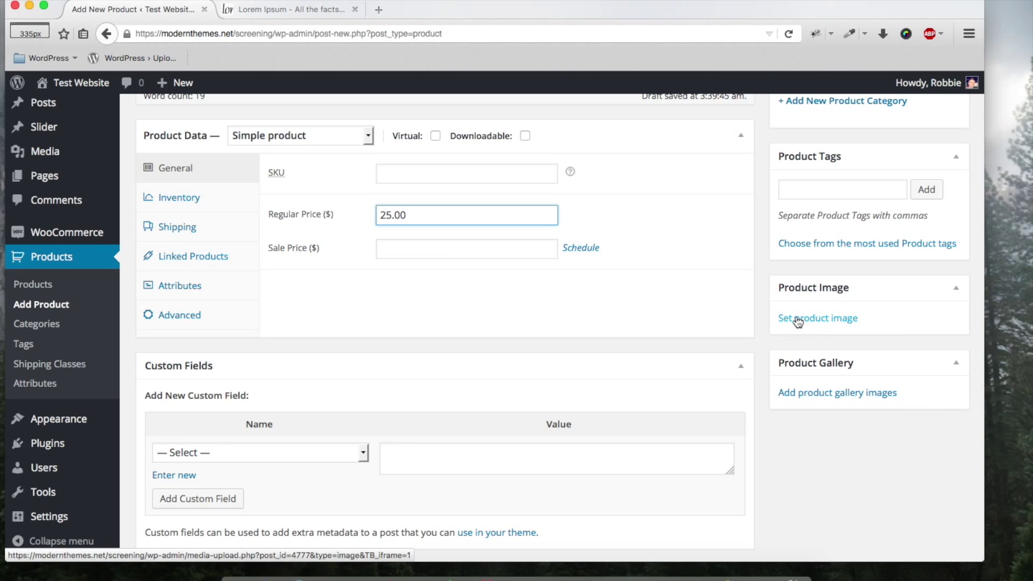
click(824, 319)
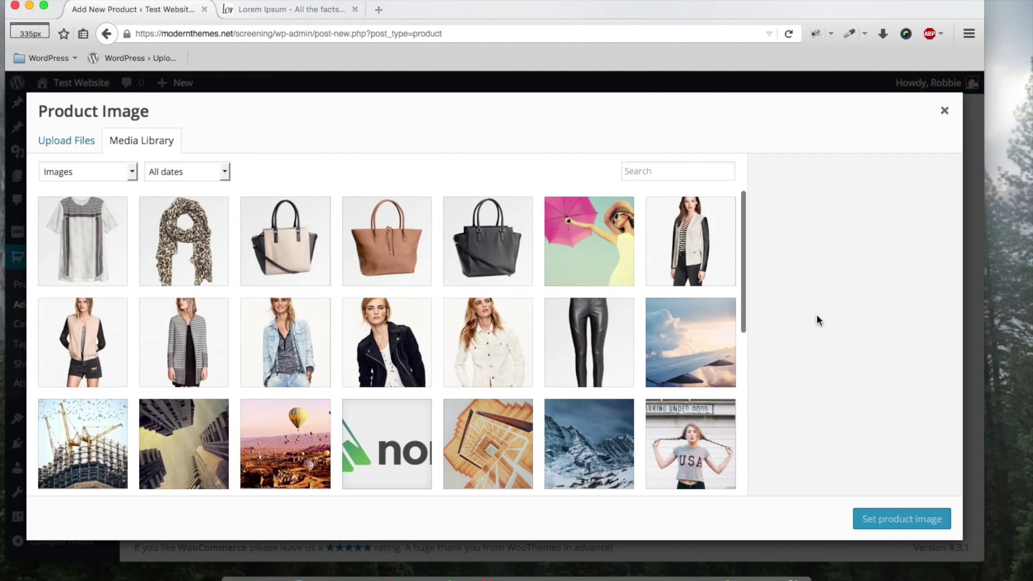
click(384, 268)
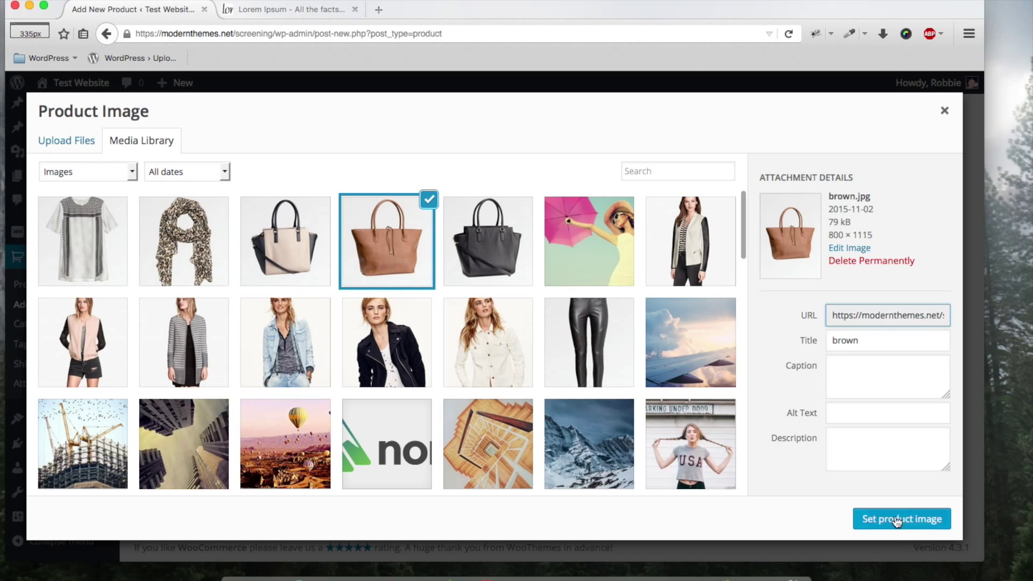
click(895, 520)
scroll(894, 520, up, 6)
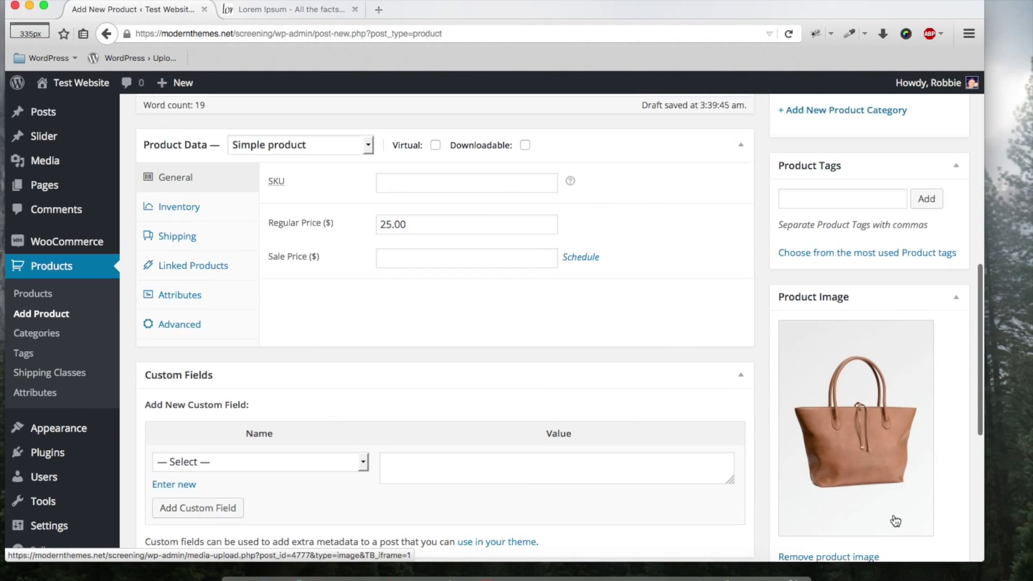
Publish the Featured 2 product and mark it as featured in the products list.
scroll(893, 514, up, 4)
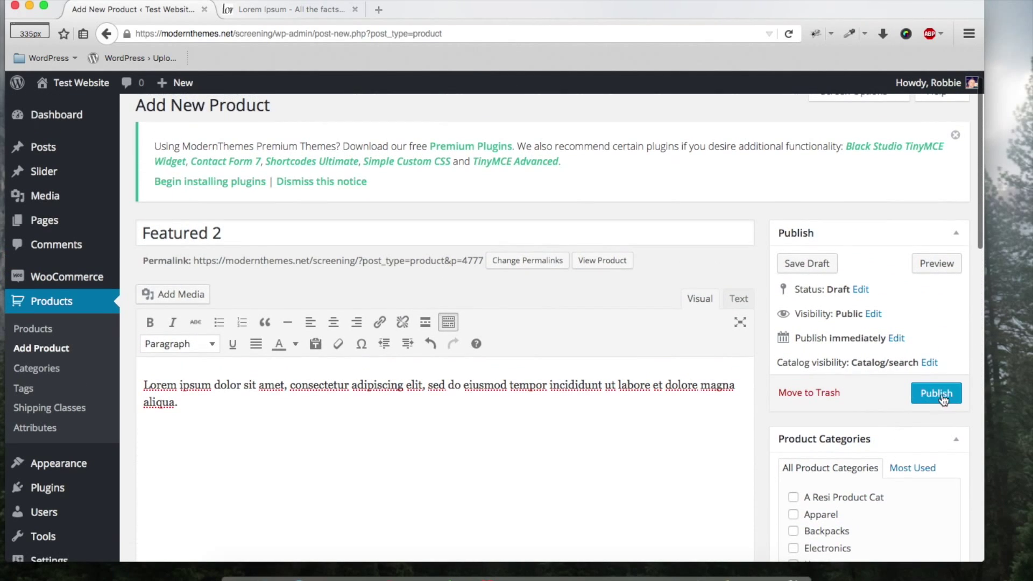
click(936, 394)
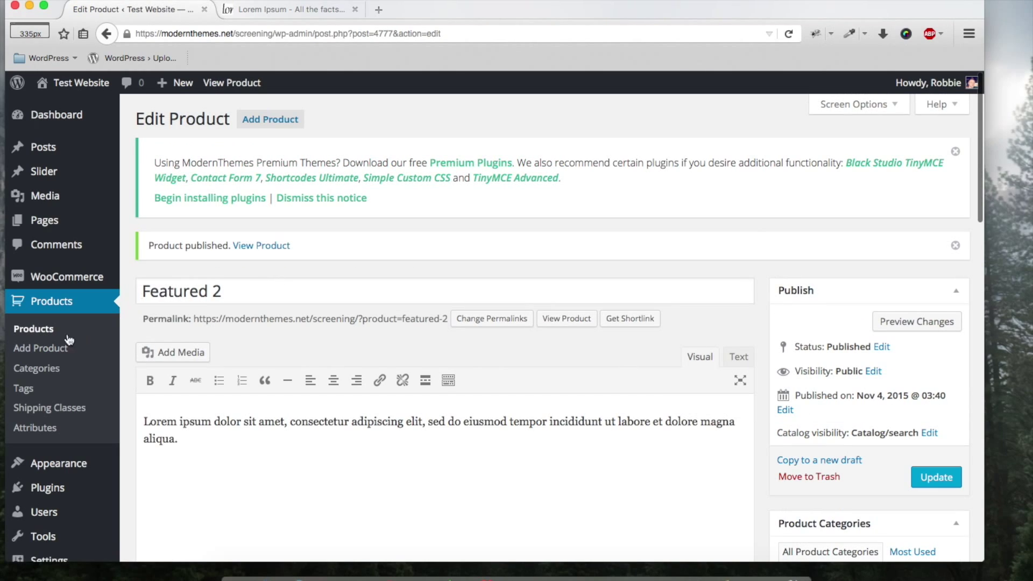
click(30, 337)
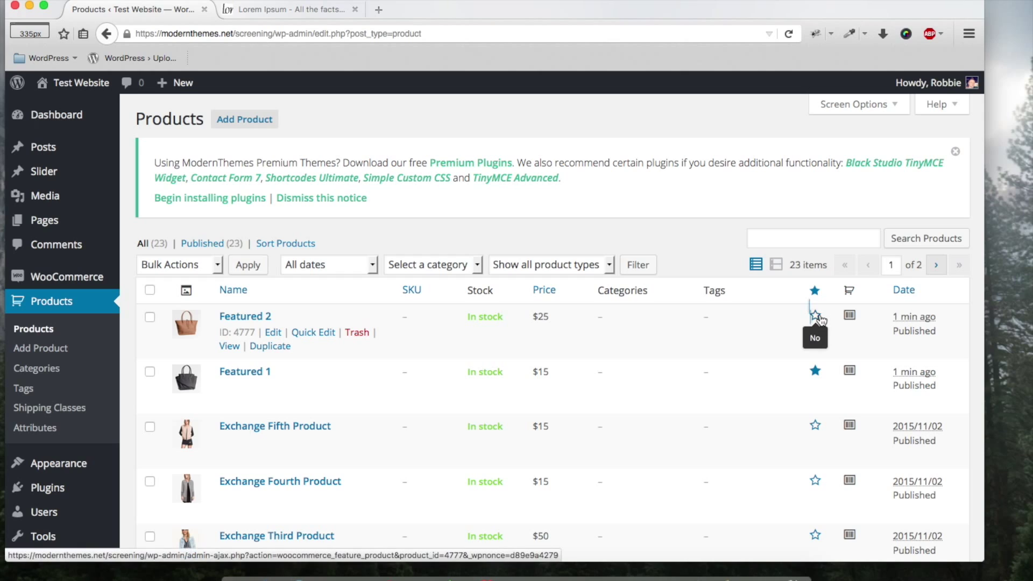
click(814, 316)
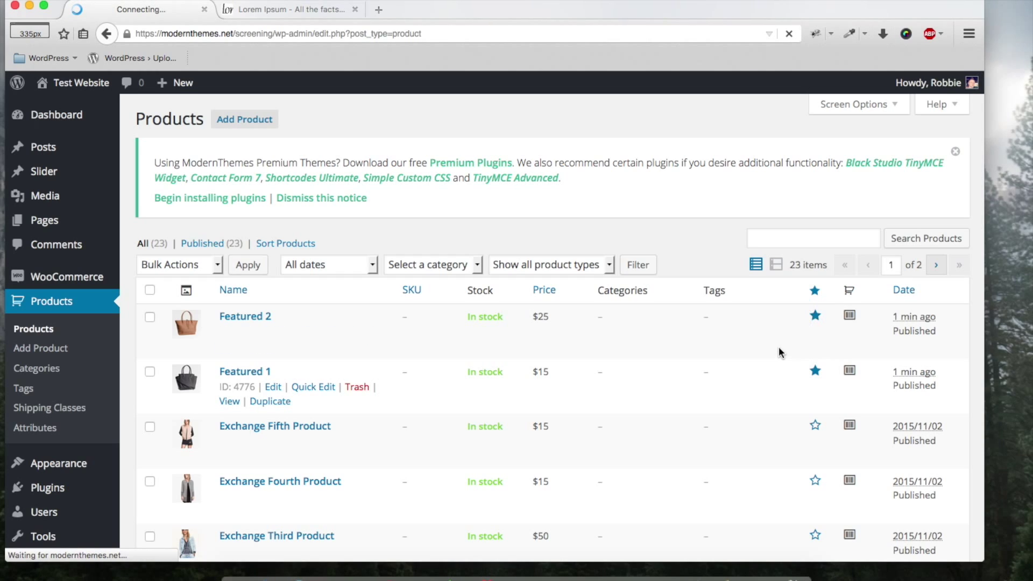
click(815, 317)
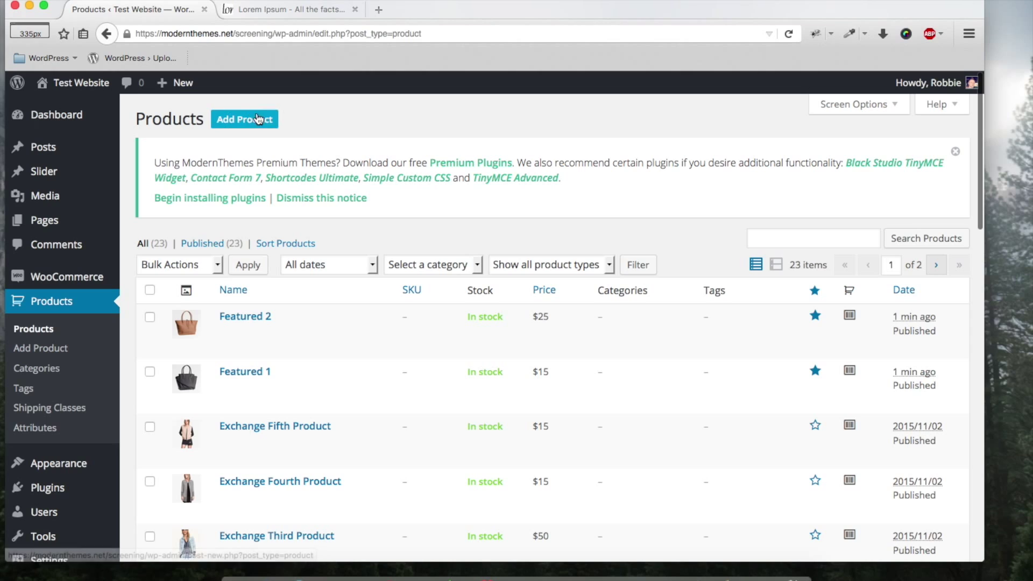
Start a new product named "Featured 3" and paste the same Lorem Ipsum sentence as its description.
click(241, 121)
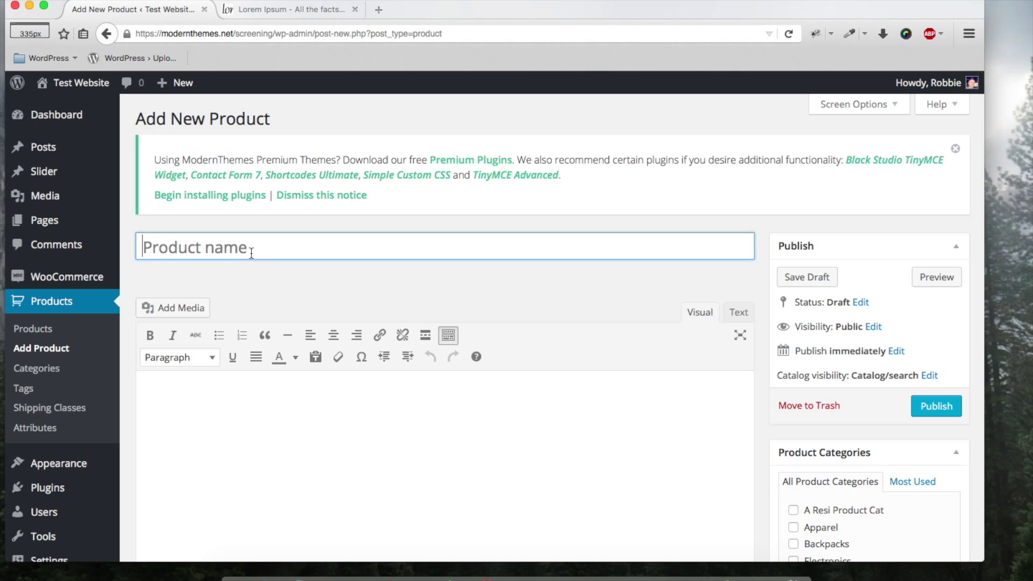
text(Featured 3)
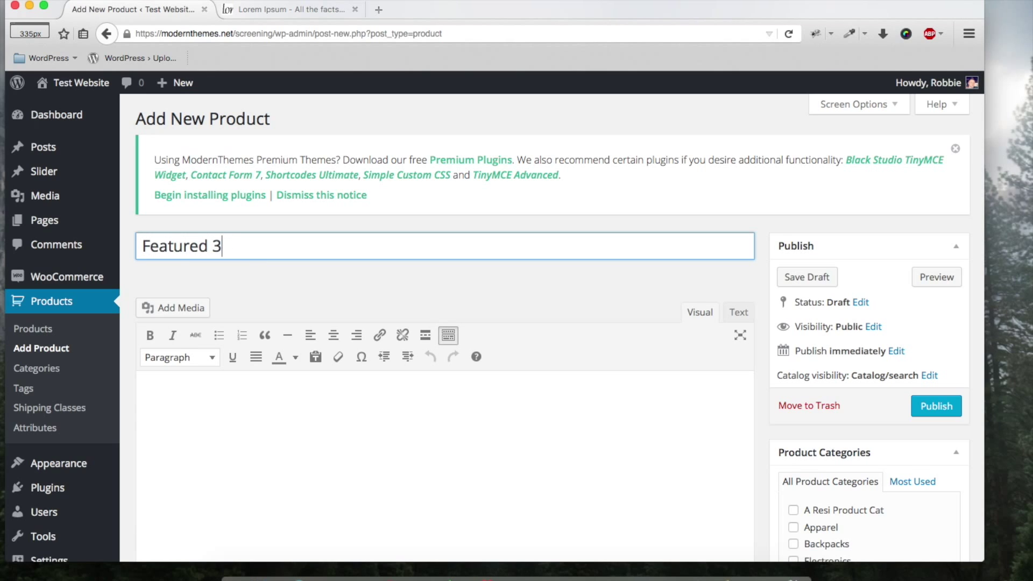
scroll(253, 260, down, 3)
click(254, 341)
text(Lorem ipsum dolor sit amet, consectetur adipiscing elit, sed do eiusmod tempor incididunt ut labore et dolore magna aliqua.)
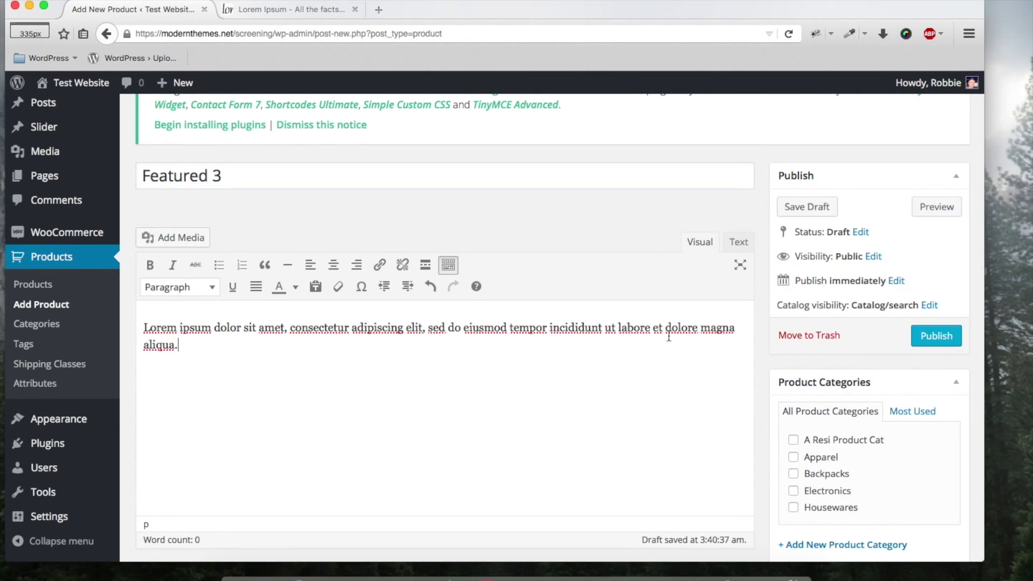
Set the beige and black handbag picture from the media library as the product image for Featured 3.
scroll(758, 324, down, 3)
scroll(759, 326, down, 15)
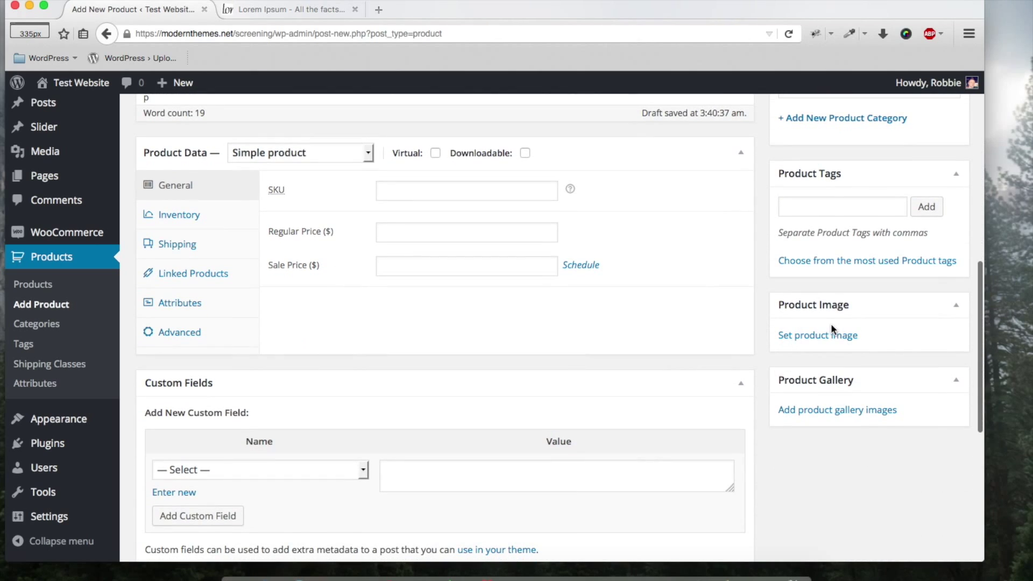
click(827, 333)
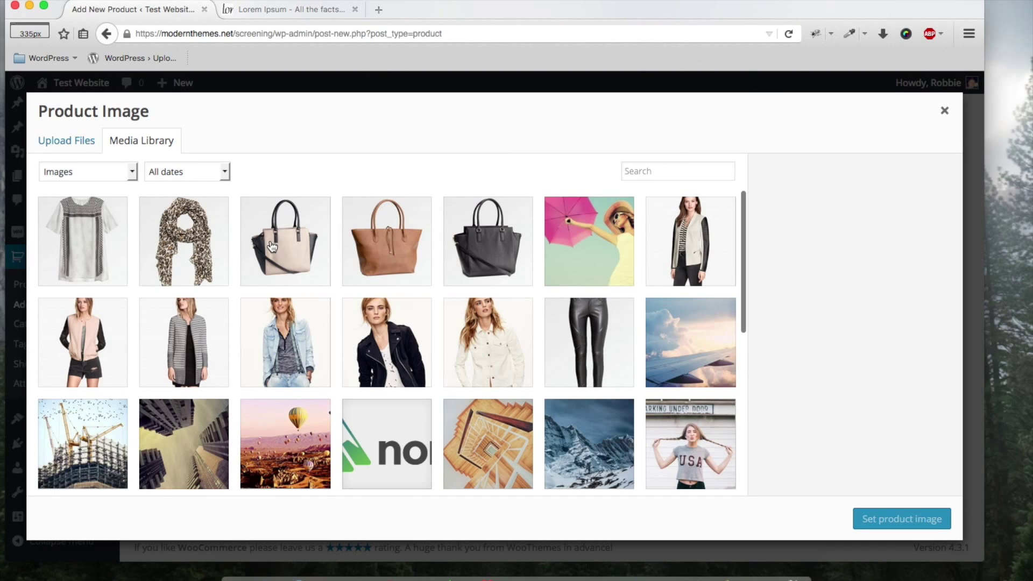
click(271, 246)
click(890, 520)
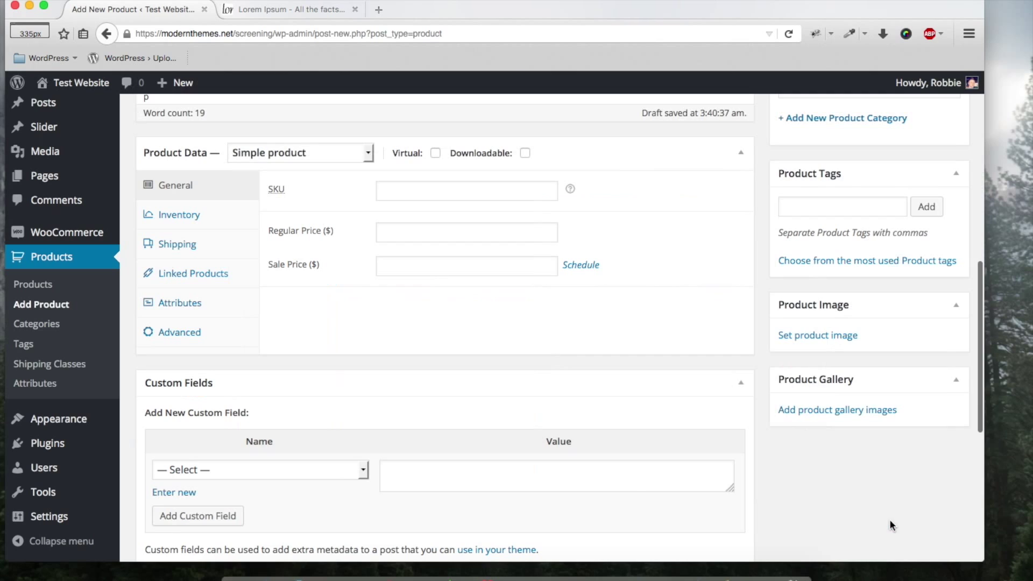
Set the regular price of Featured 3 to 50.00 dollars.
scroll(889, 520, up, 7)
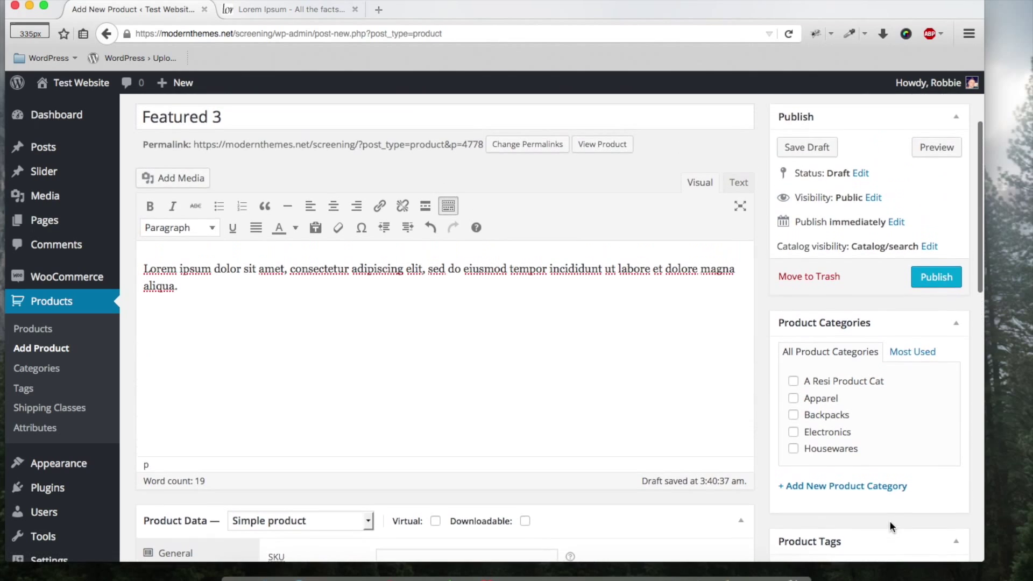
scroll(889, 521, up, 2)
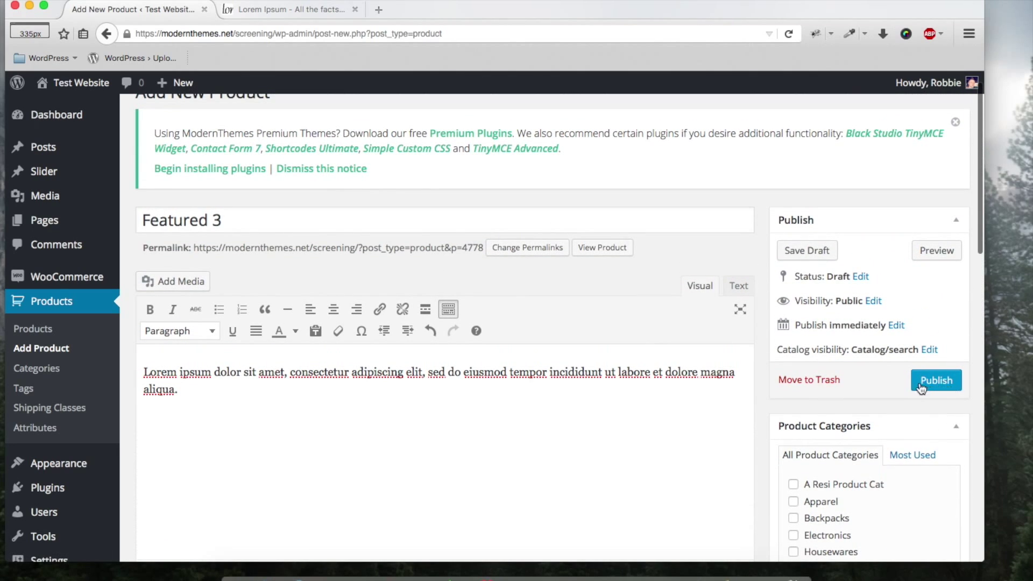
scroll(557, 397, down, 10)
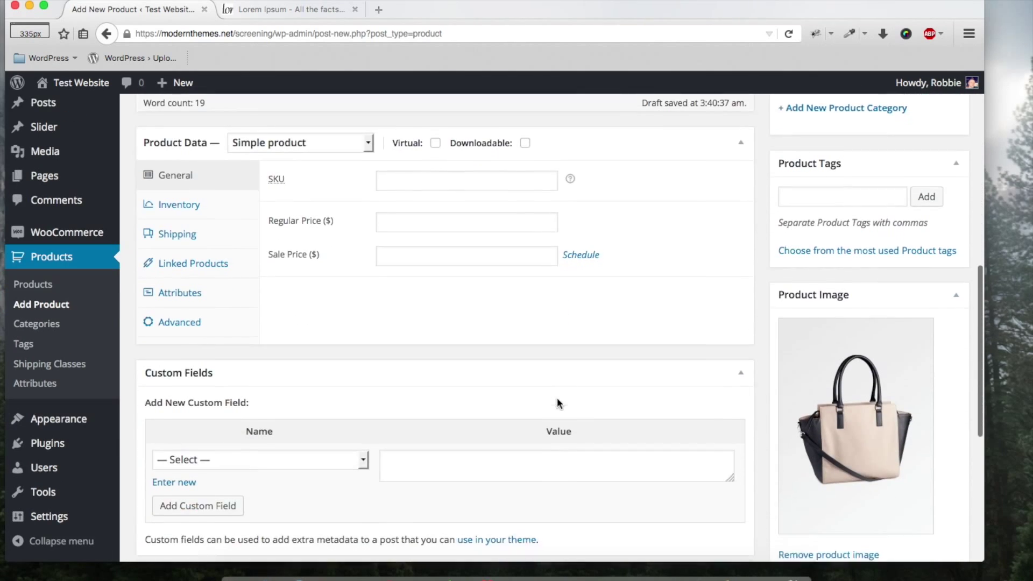
click(428, 188)
click(421, 196)
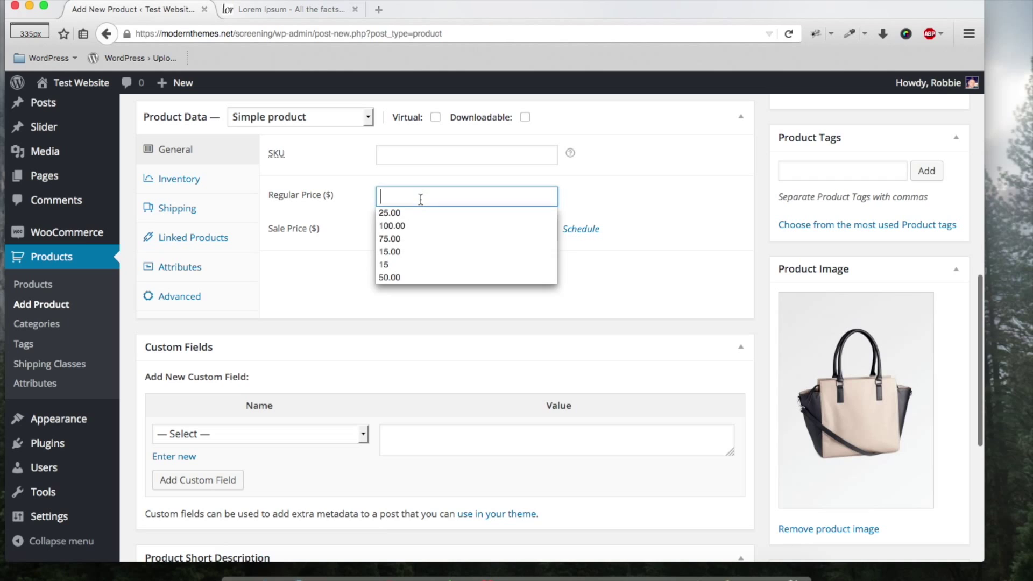
click(419, 276)
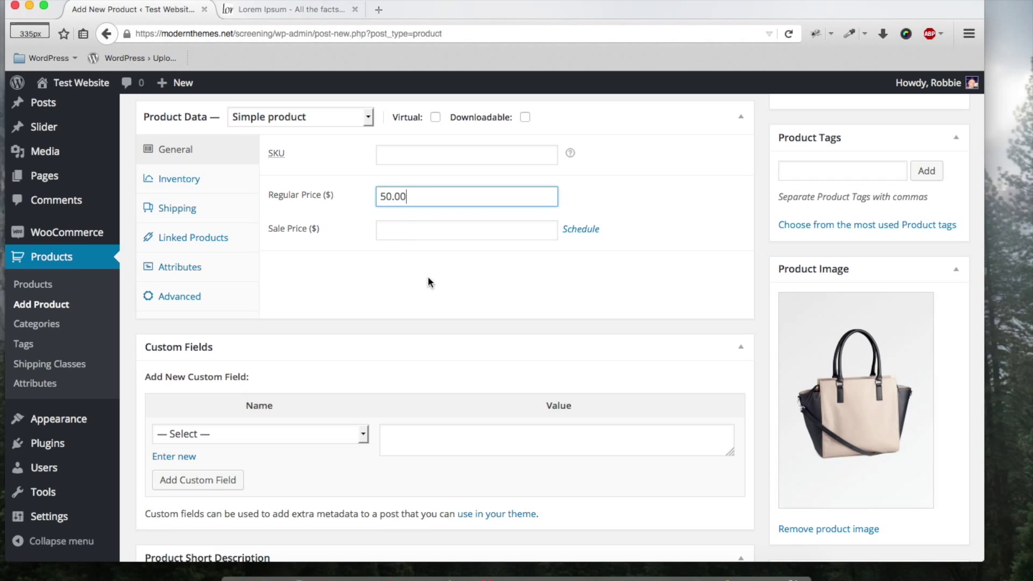
Publish the Featured 3 product and mark it as featured in the products list.
scroll(724, 330, up, 6)
click(937, 198)
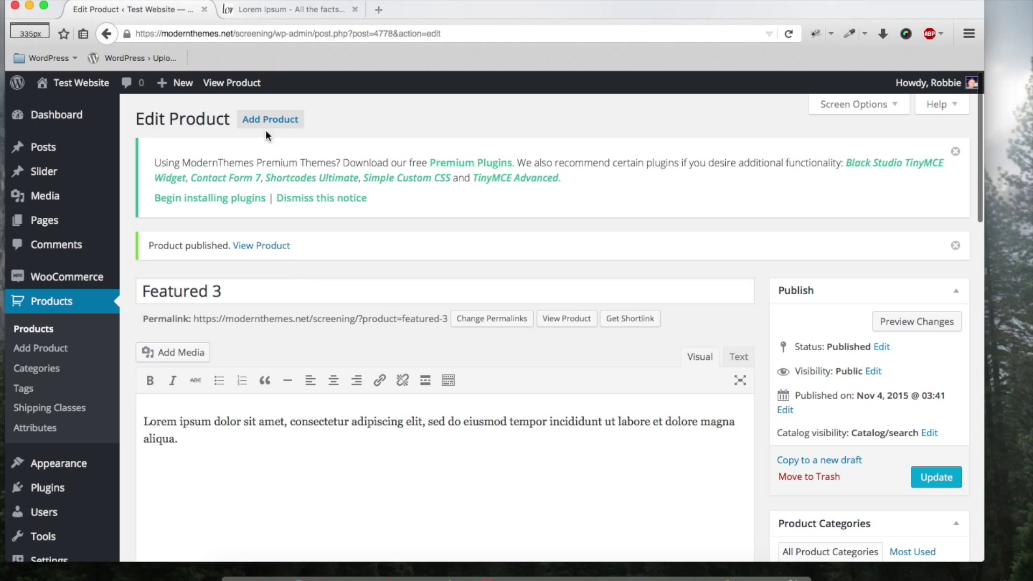
click(35, 331)
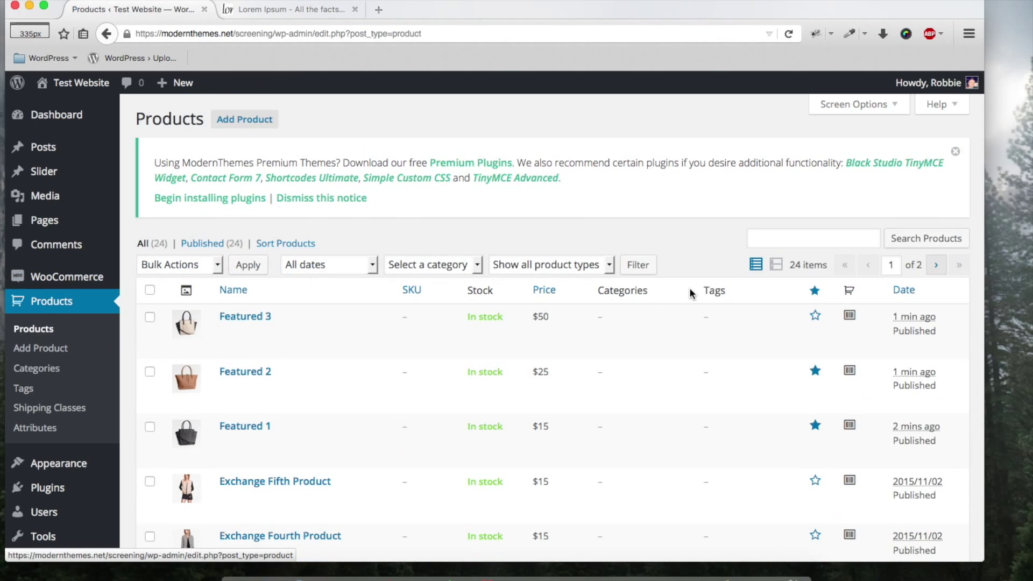
click(815, 317)
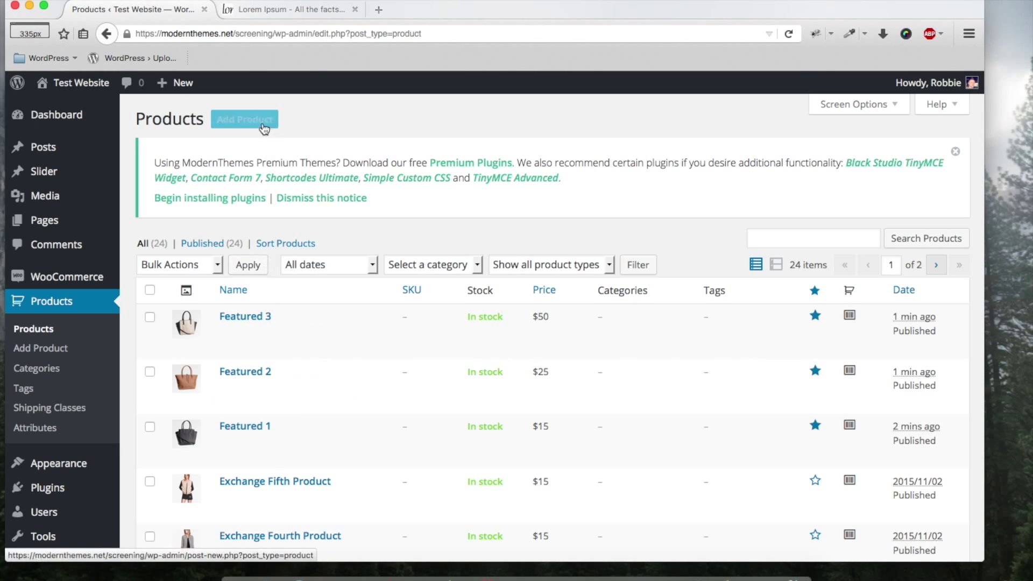
Start a new product named "Featured 4" and paste the same Lorem Ipsum sentence as its description.
click(245, 121)
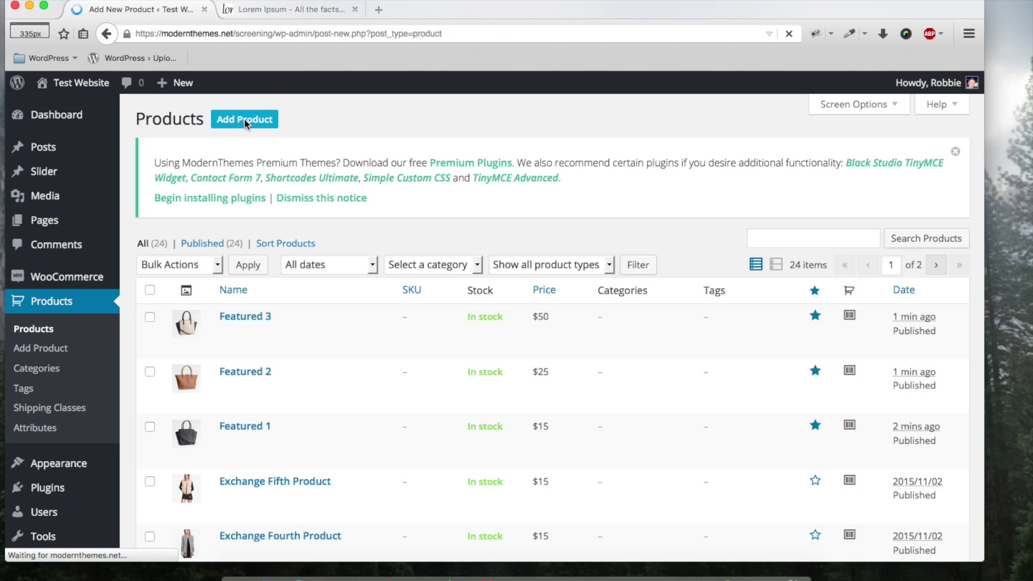
text(eatured 4)
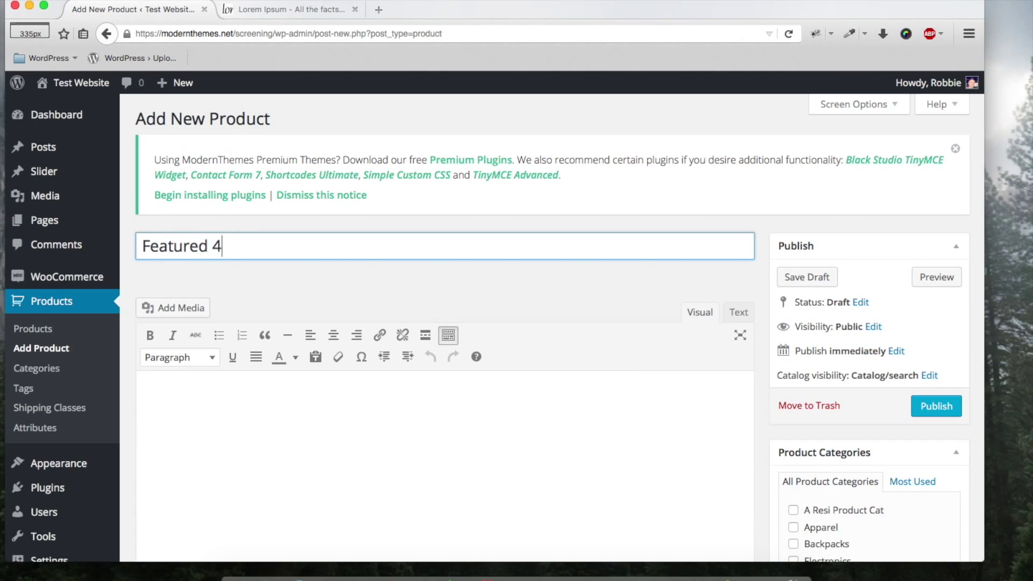
scroll(265, 231, down, 5)
click(270, 257)
text(Lorem ipsum dolor sit amet, consectetur adipiscing elit, sed do eiusmod tempor incididunt ut labore et dolore magna aliqua.)
Set the leopard-print scarf picture, cheet.jpg, from the media library as the product image for Featured 4.
scroll(696, 240, down, 15)
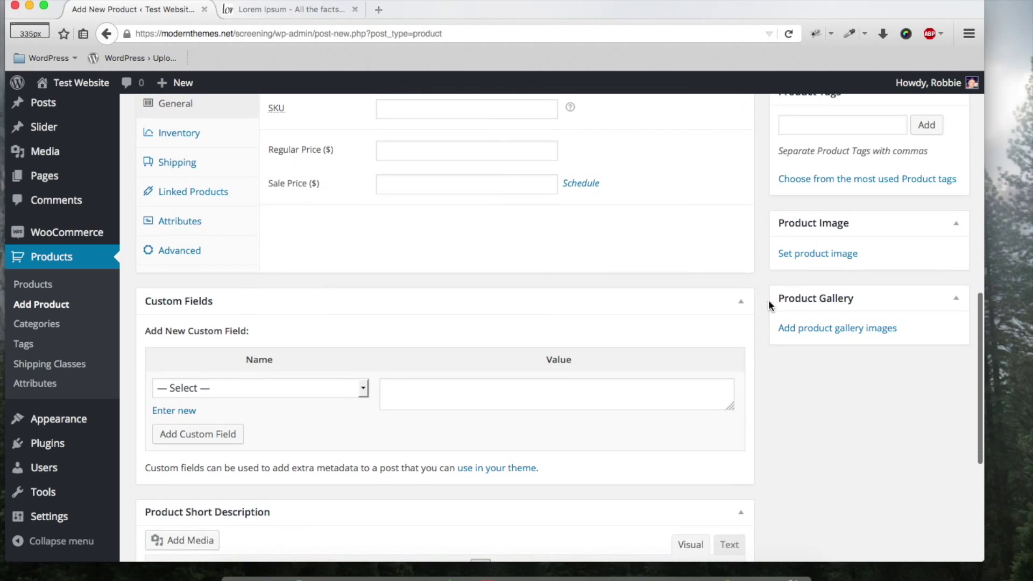
scroll(481, 205, up, 2)
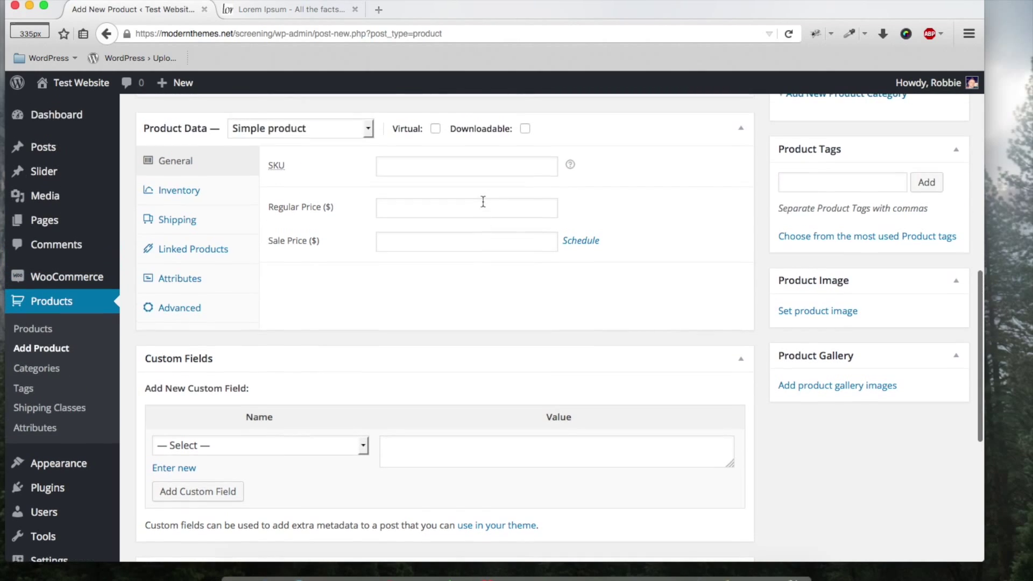
click(848, 312)
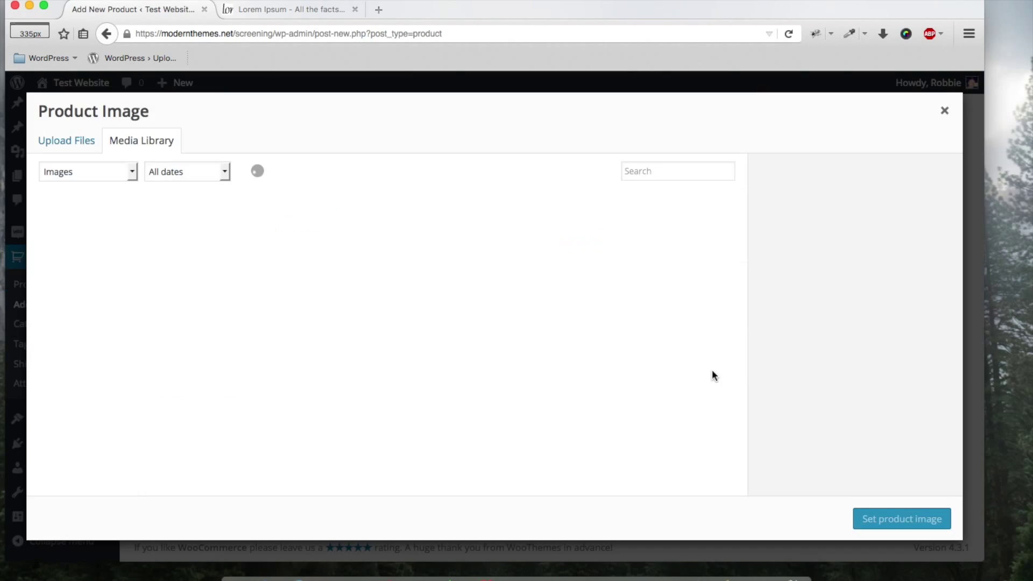
click(214, 284)
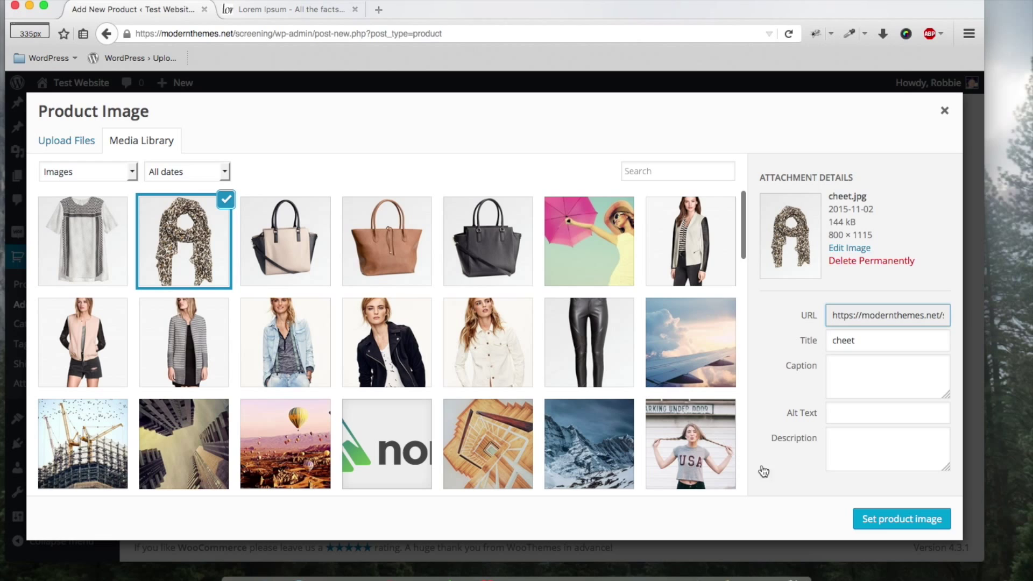
click(866, 518)
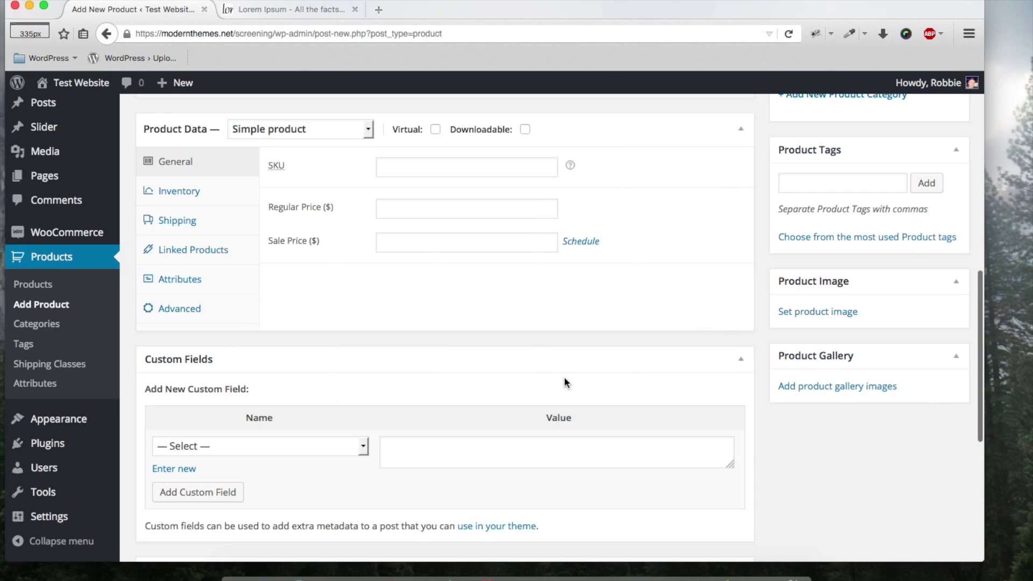
Set the regular price of Featured 4 to 15.00 dollars.
click(401, 210)
click(401, 215)
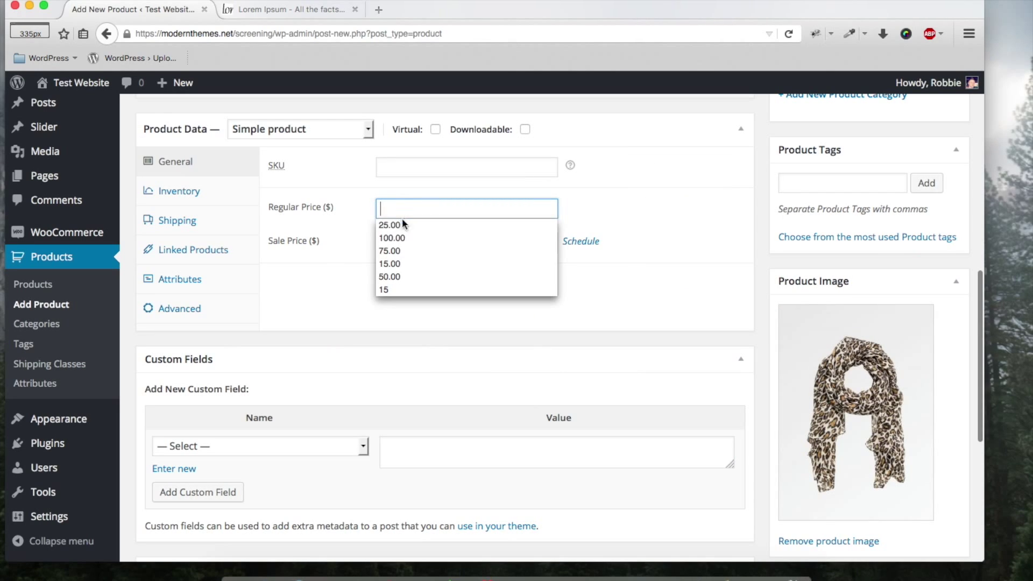
click(408, 264)
Publish the Featured 4 product and mark it as featured in the products list.
scroll(722, 335, up, 7)
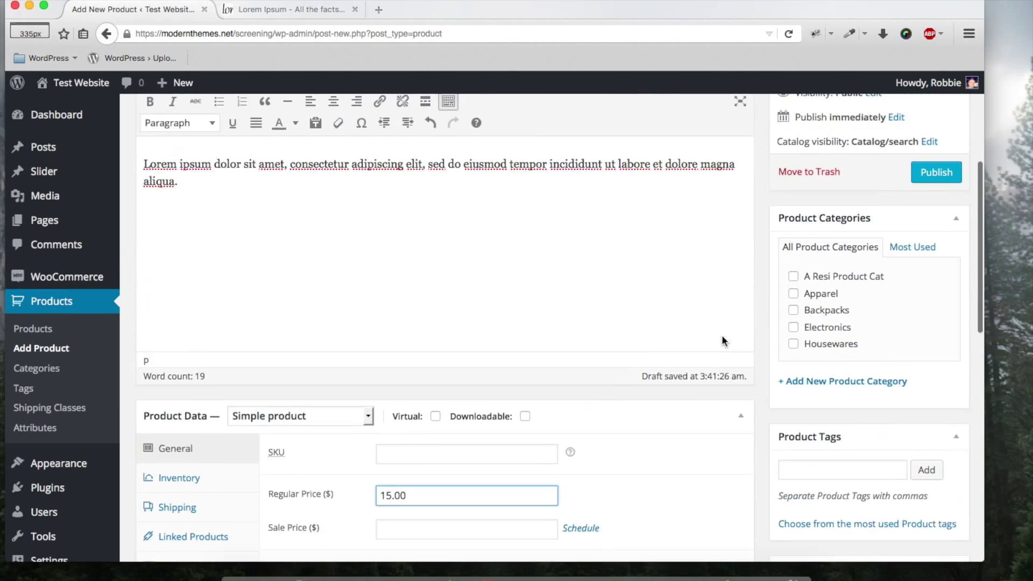
click(941, 253)
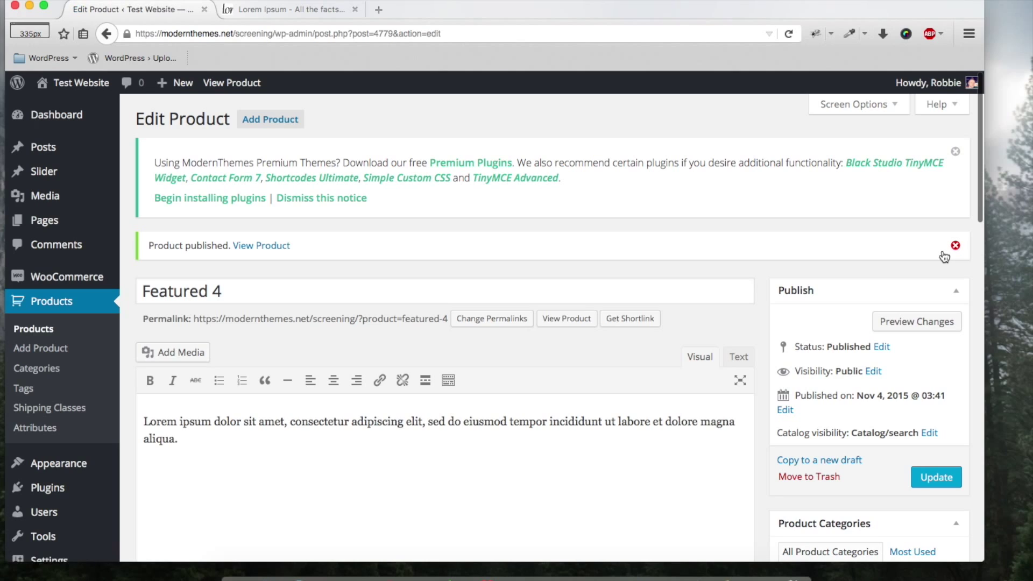
click(37, 336)
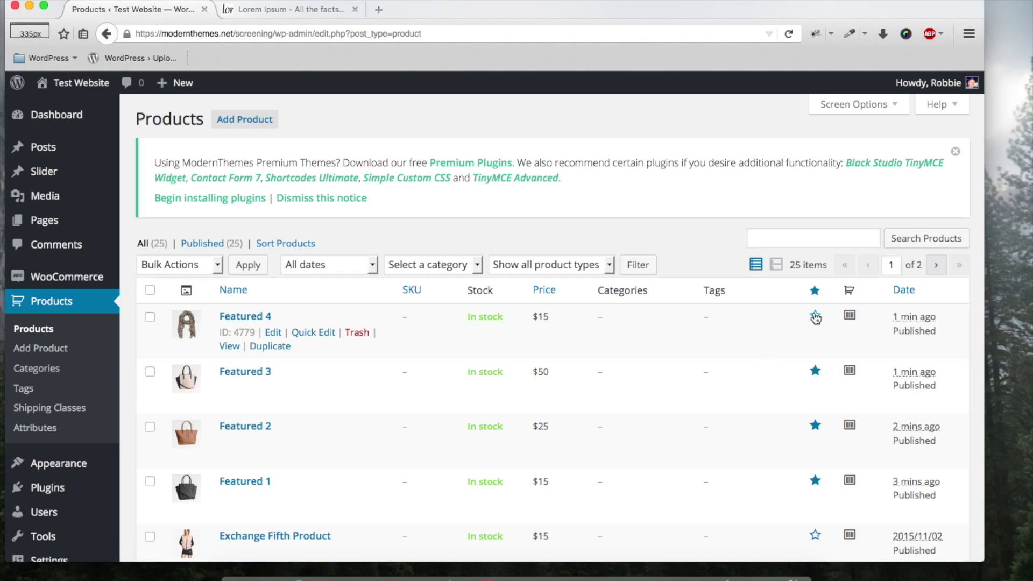
click(815, 316)
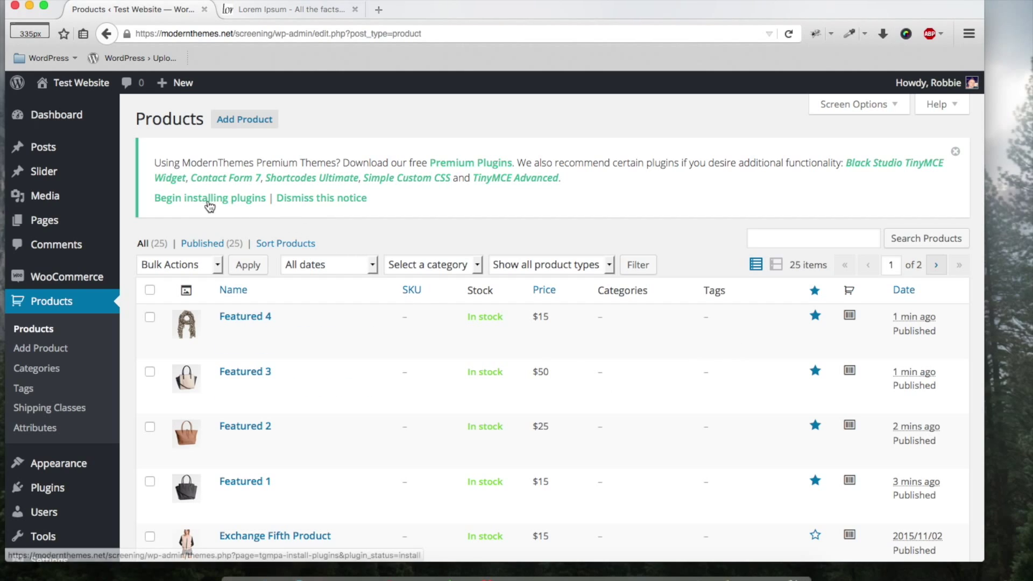
Open the theme customizer and examine the Featured Products section in the home page preview.
mouse_move(57, 470)
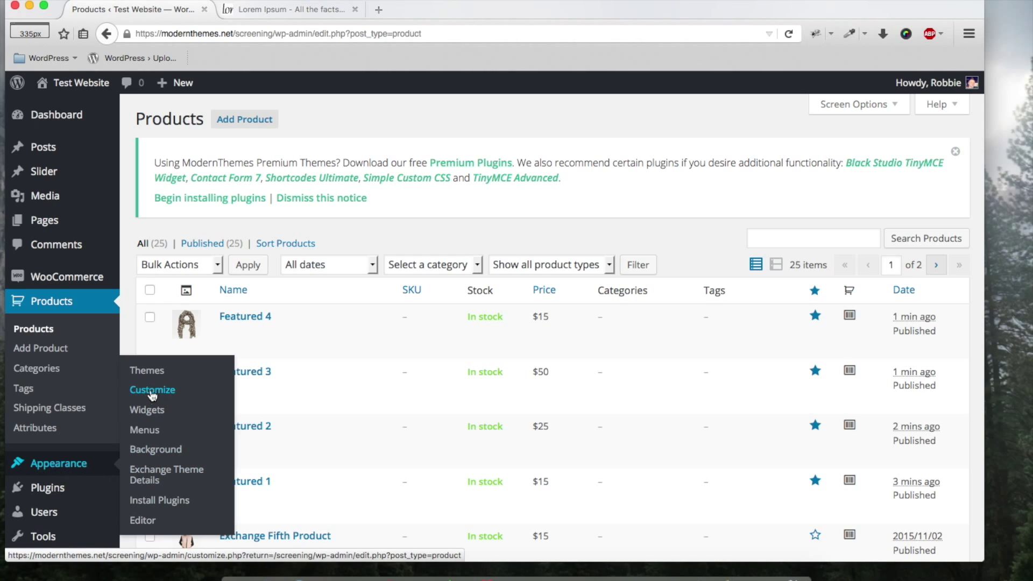
click(169, 396)
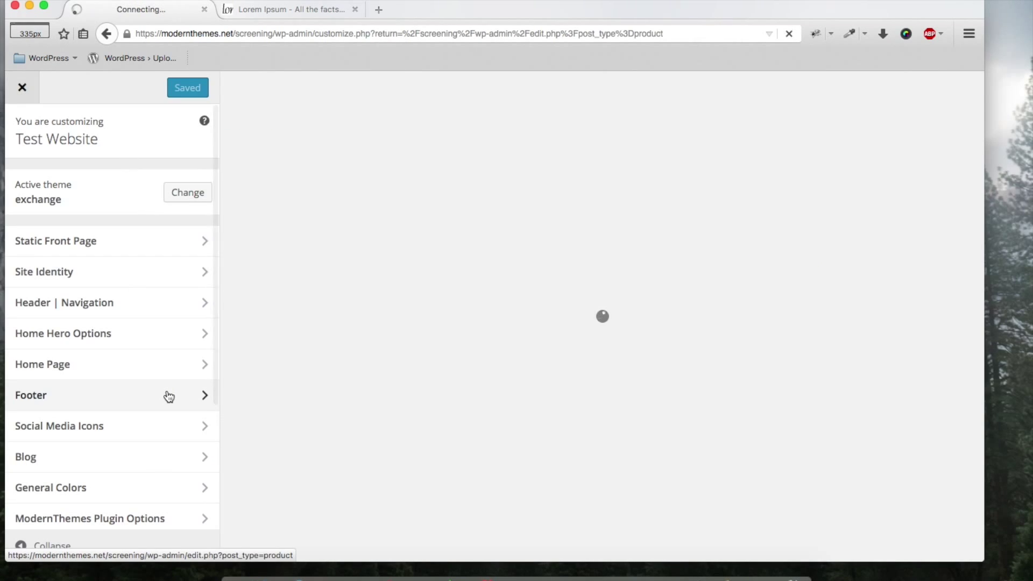
scroll(523, 379, down, 10)
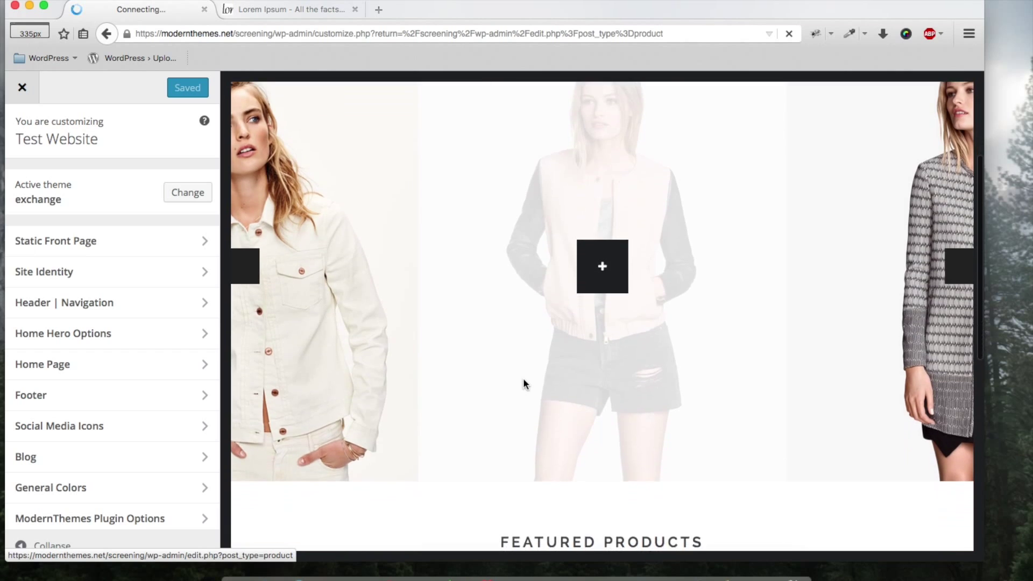
scroll(523, 378, down, 5)
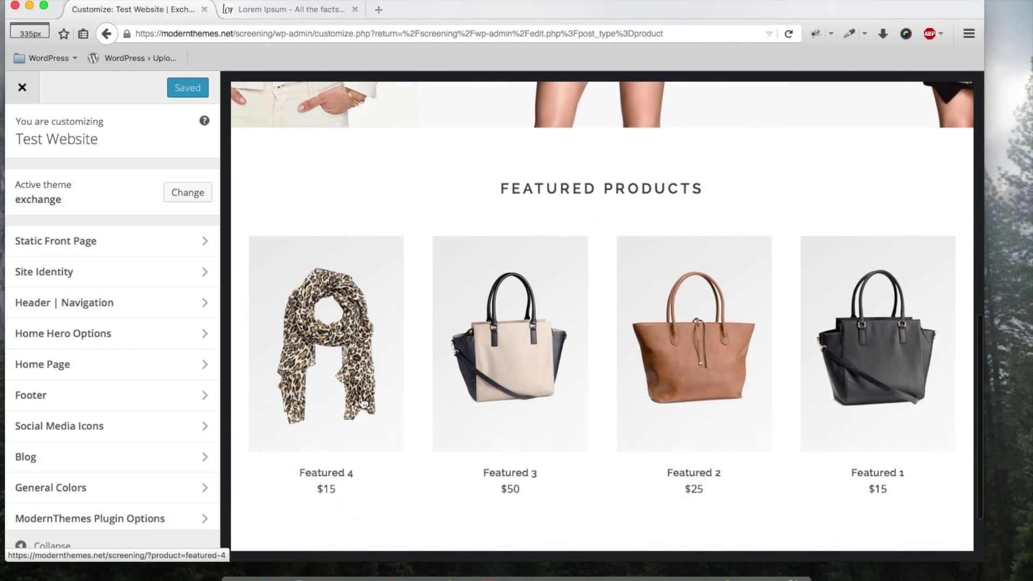
Change the Featured Products Text in the home page's Featured Products settings to "Our Featured Products".
scroll(807, 415, down, 3)
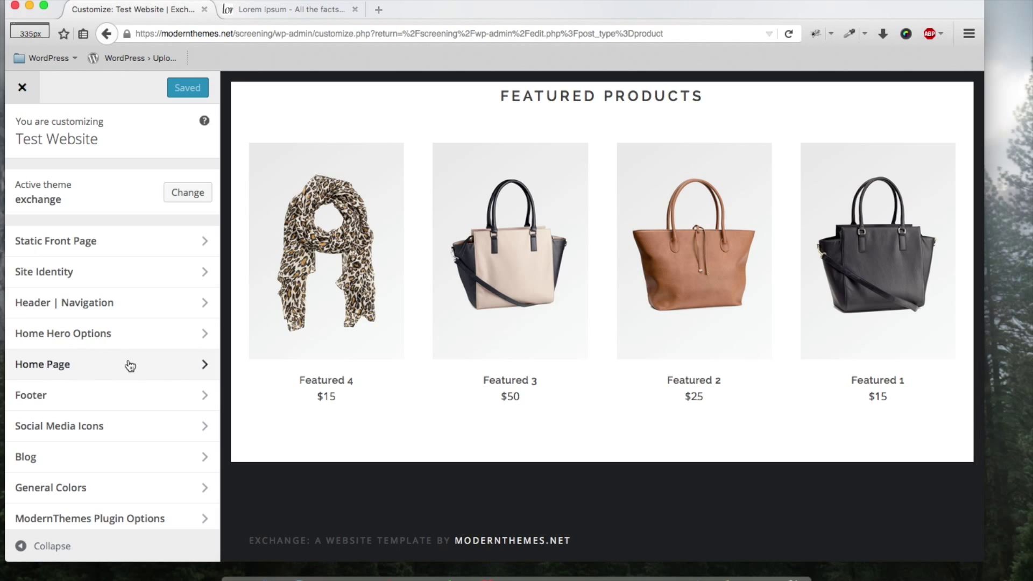
click(104, 374)
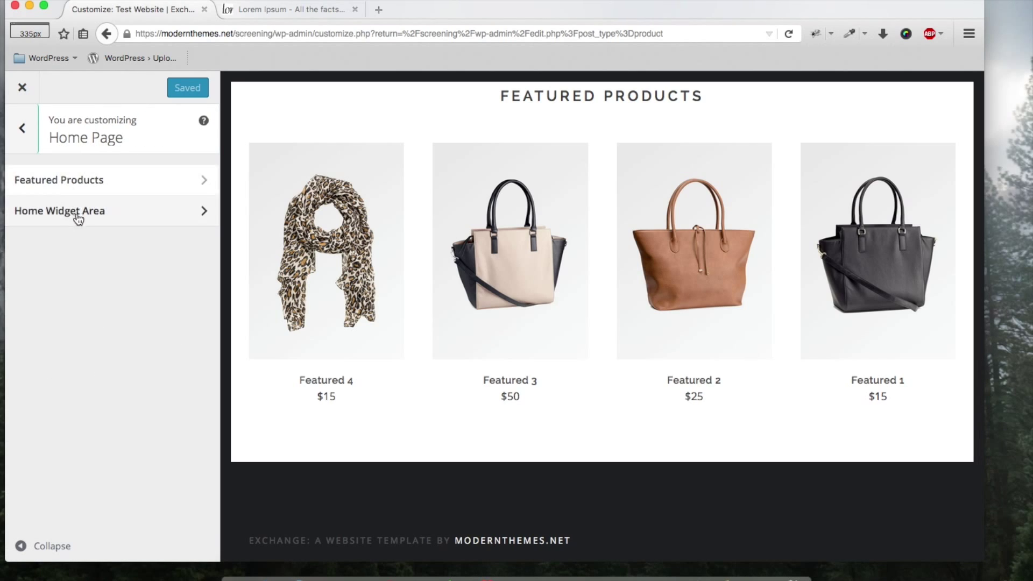
click(103, 188)
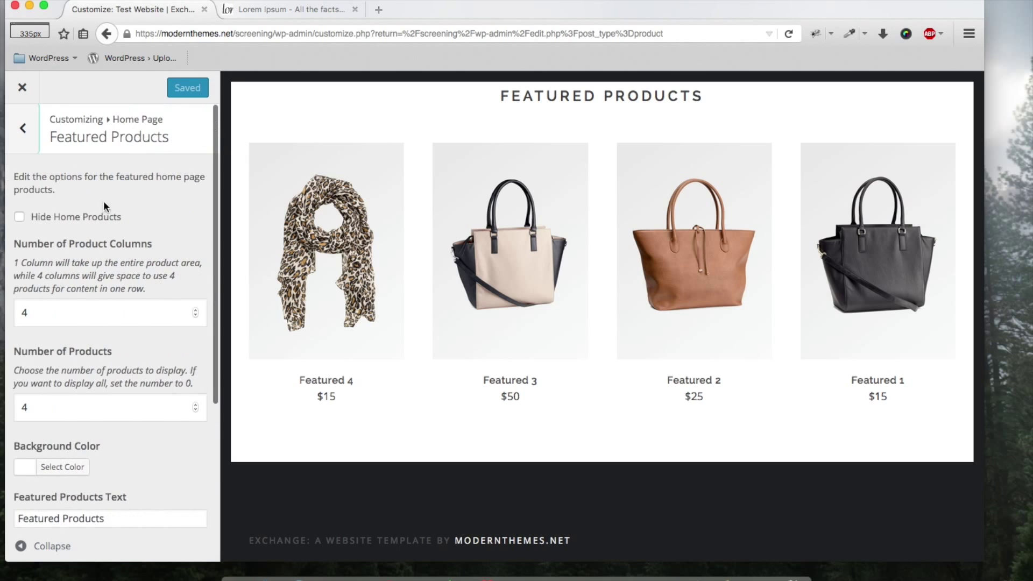
scroll(77, 215, down, 5)
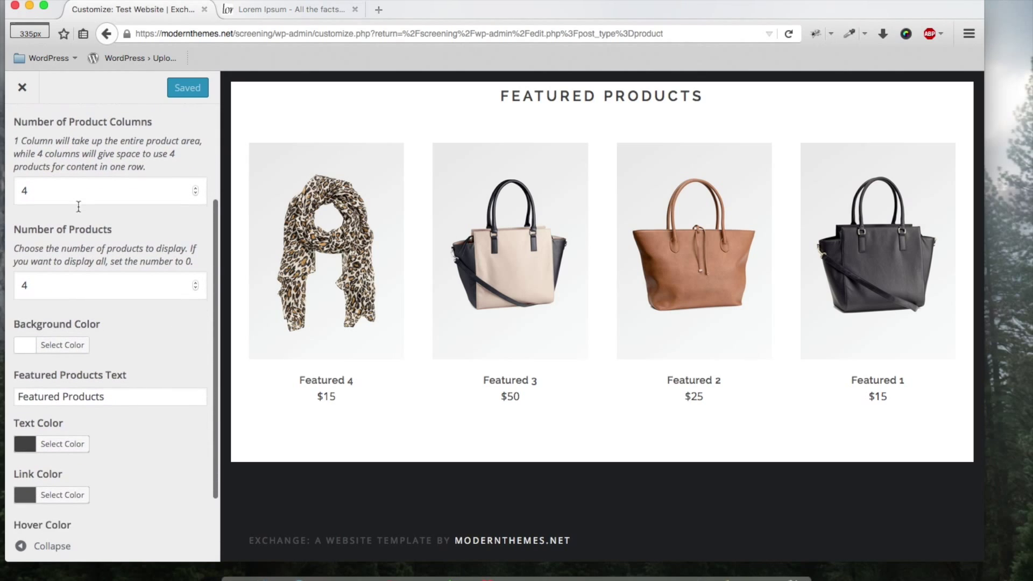
click(115, 394)
key(super+a)
text(Our F)
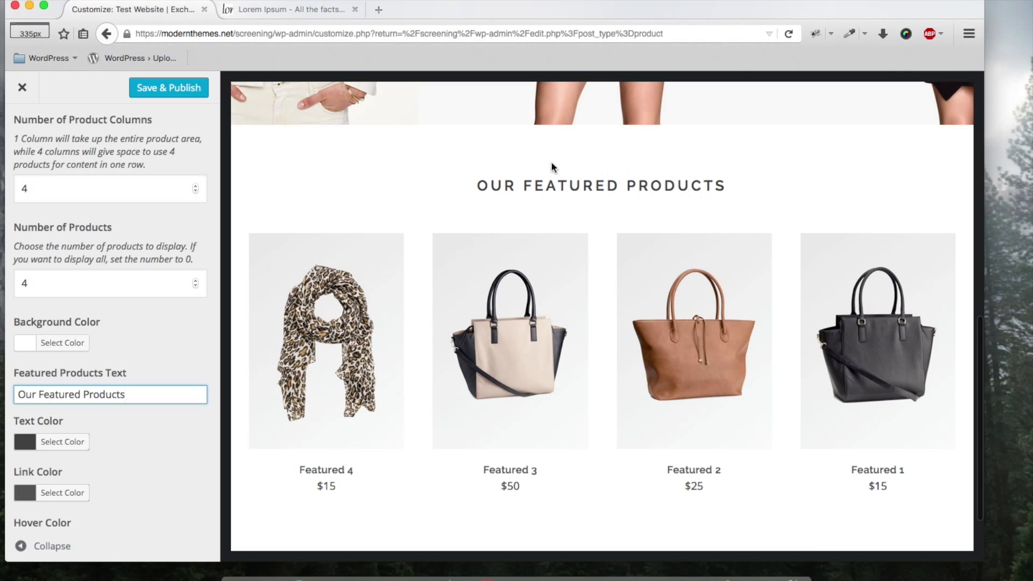
Set the number of product columns to 2 and check the product layout in the preview.
scroll(133, 285, up, 4)
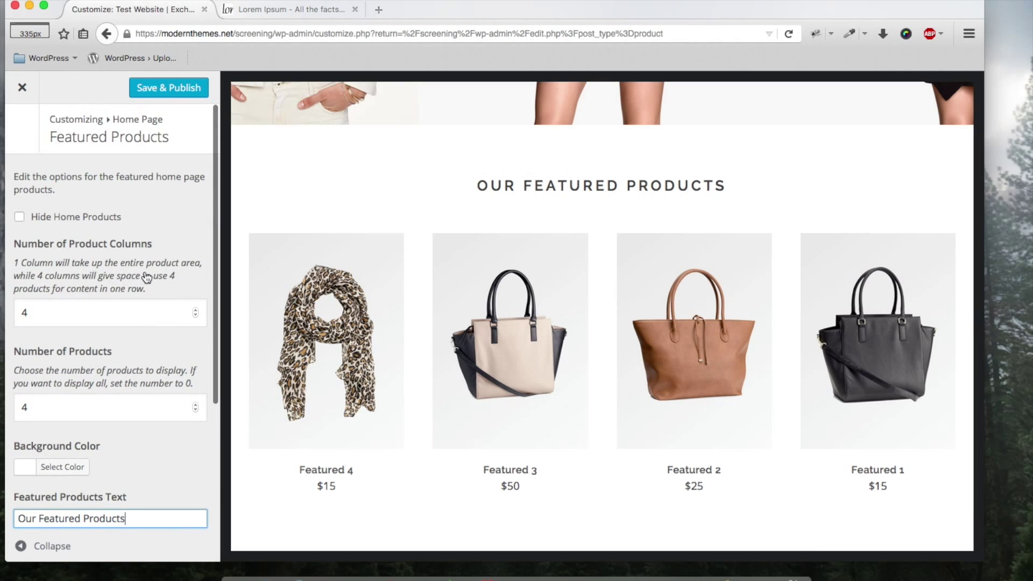
click(196, 311)
click(197, 317)
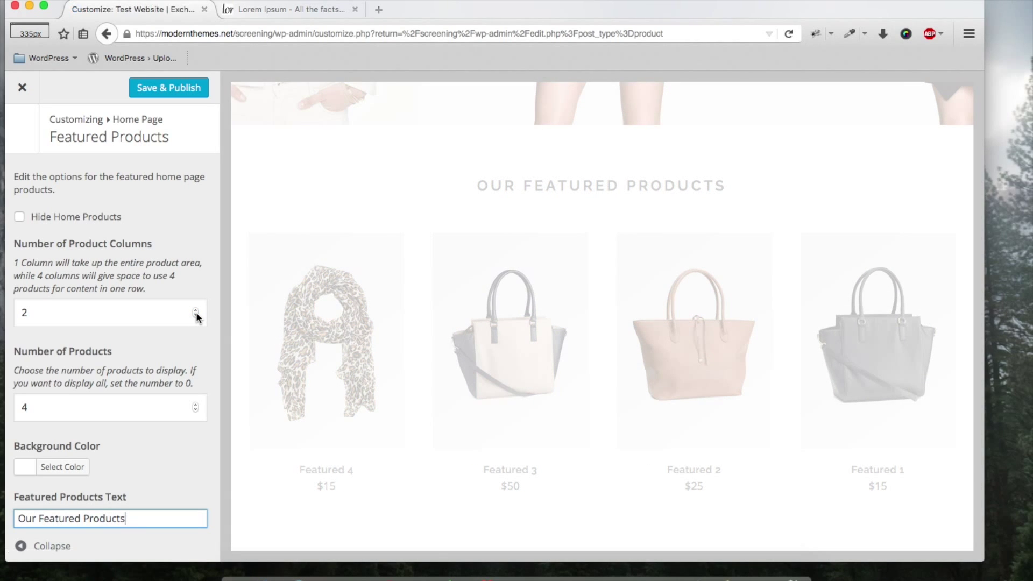
scroll(355, 293, down, 10)
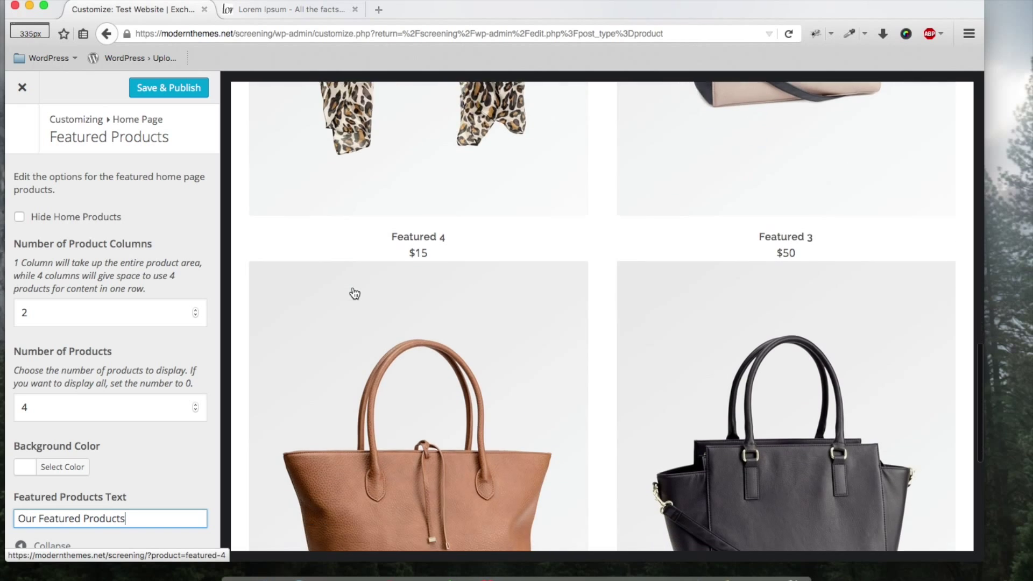
scroll(352, 293, up, 10)
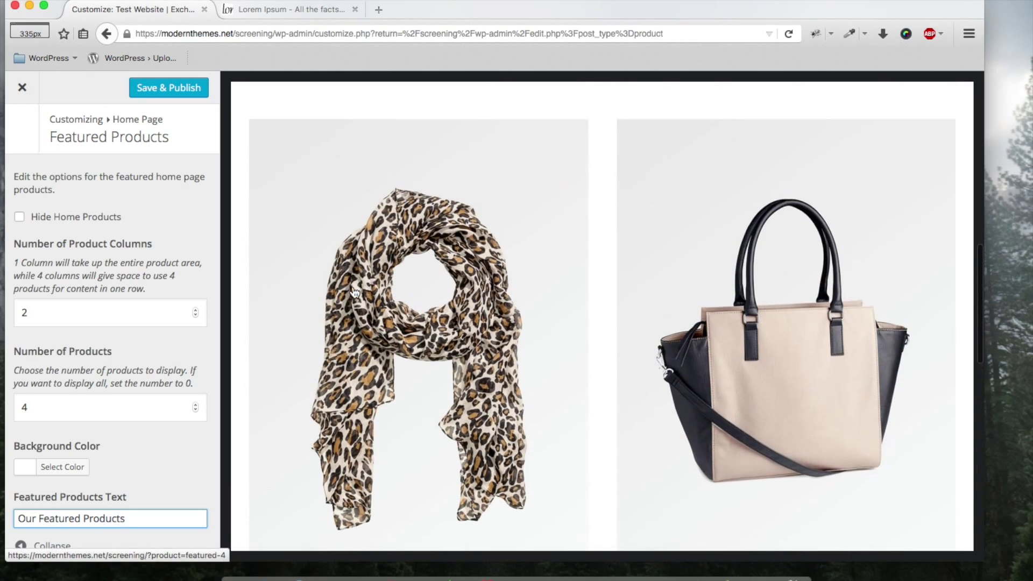
Set both the number of product columns and the number of products to 3, and review the preview.
click(197, 316)
click(195, 310)
click(196, 411)
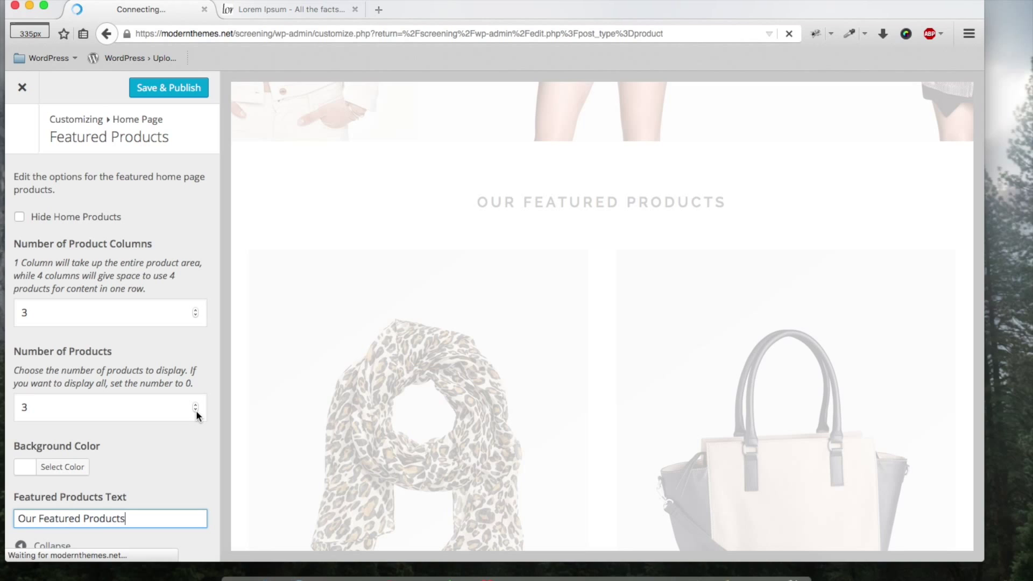
scroll(425, 404, down, 5)
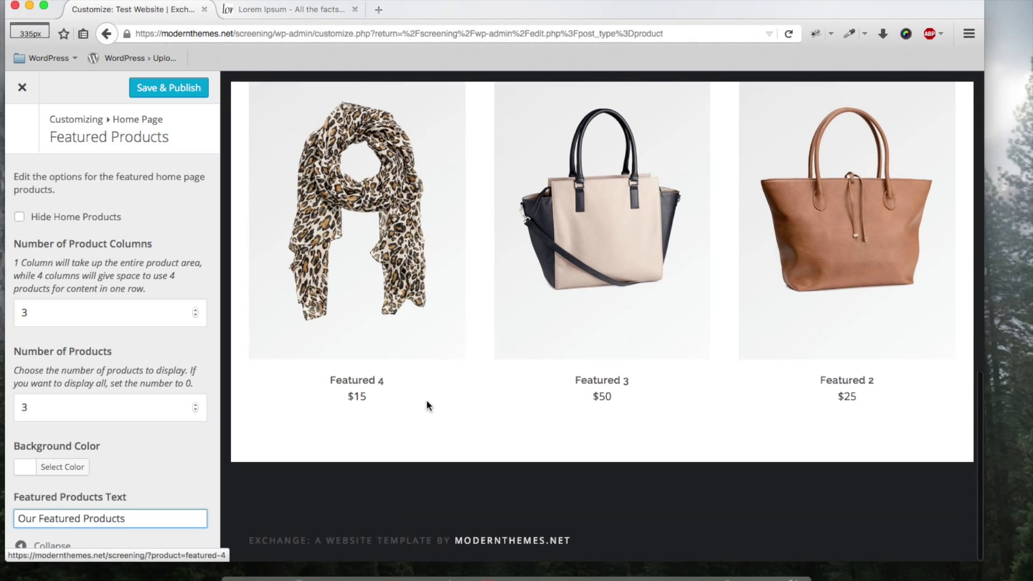
scroll(426, 405, up, 5)
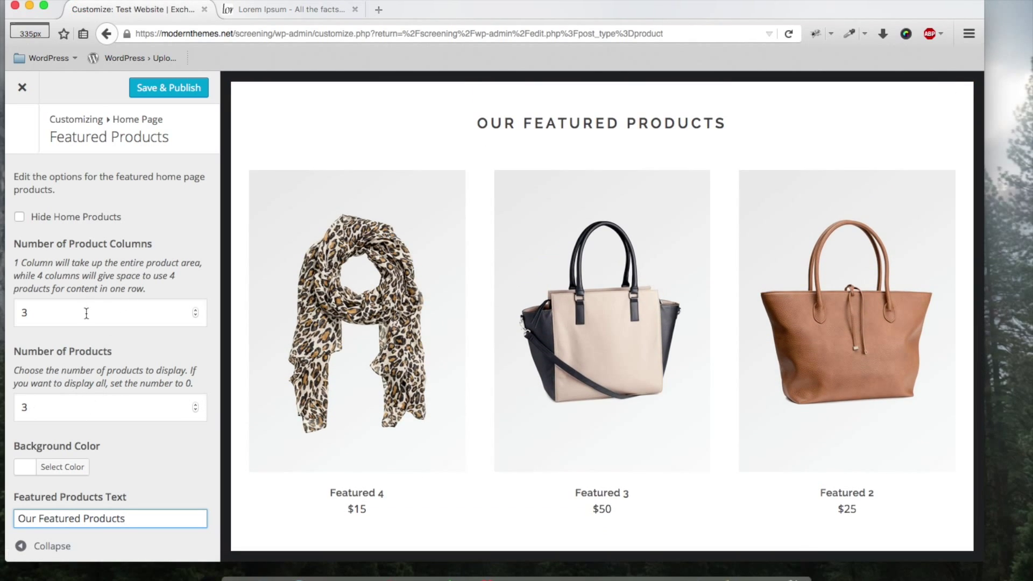
Set the Featured Products section's background color to red, #ff0f0f, and check it in the preview.
scroll(113, 438, down, 2)
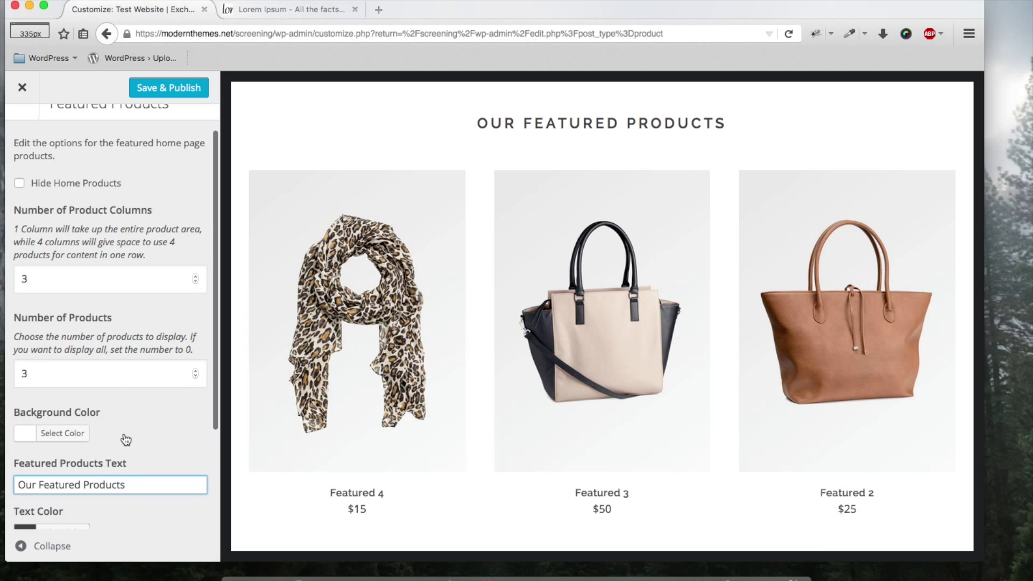
click(62, 435)
click(178, 470)
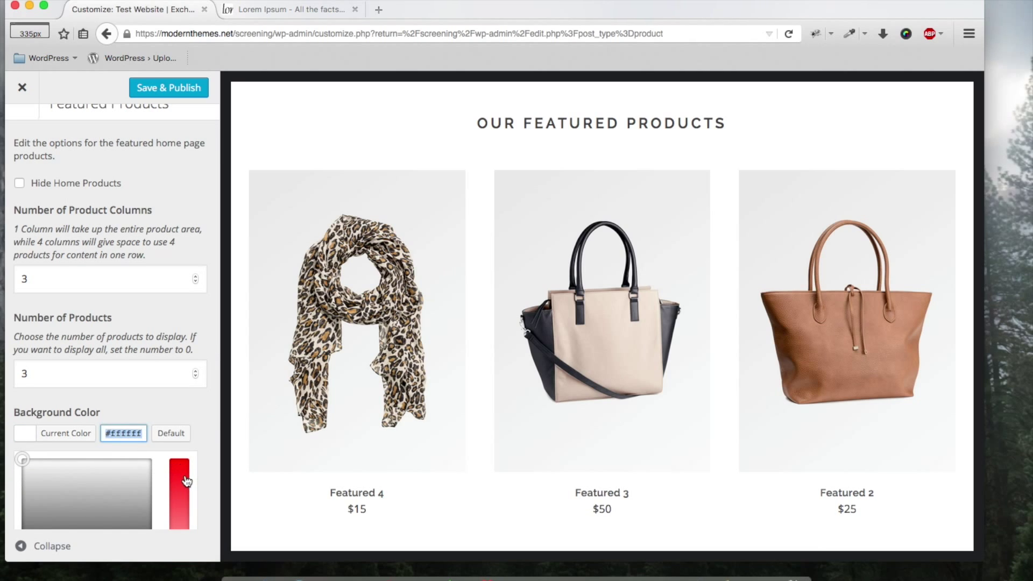
click(186, 480)
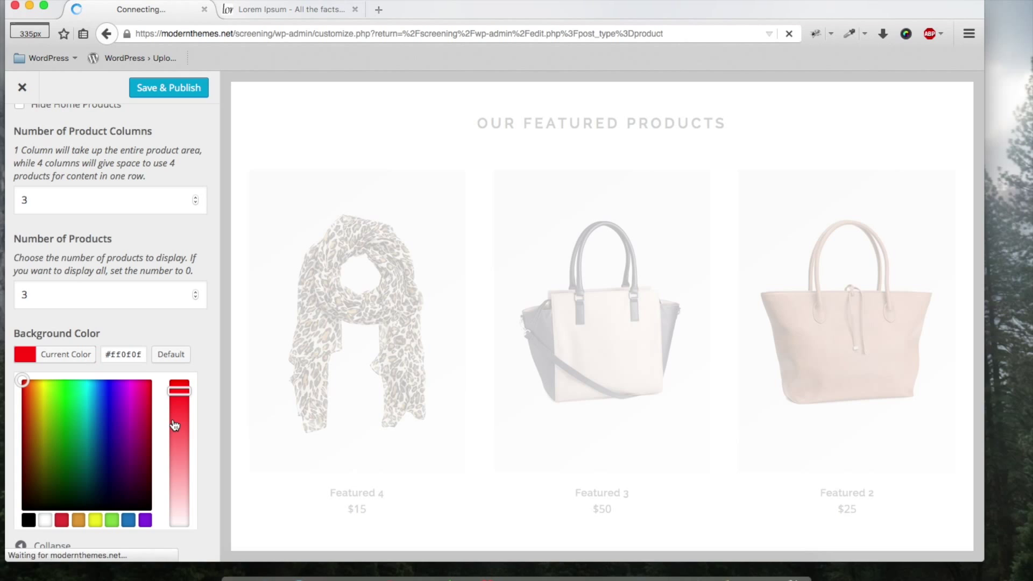
scroll(398, 369, down, 3)
scroll(401, 371, down, 1)
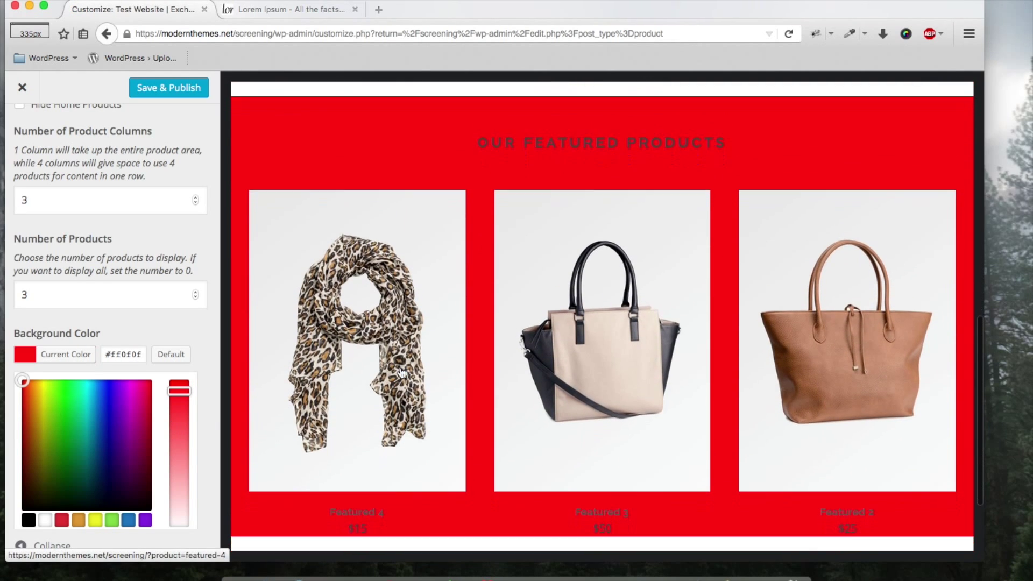
Look over the remaining color options and reset the section's background color to its default.
scroll(180, 303, down, 5)
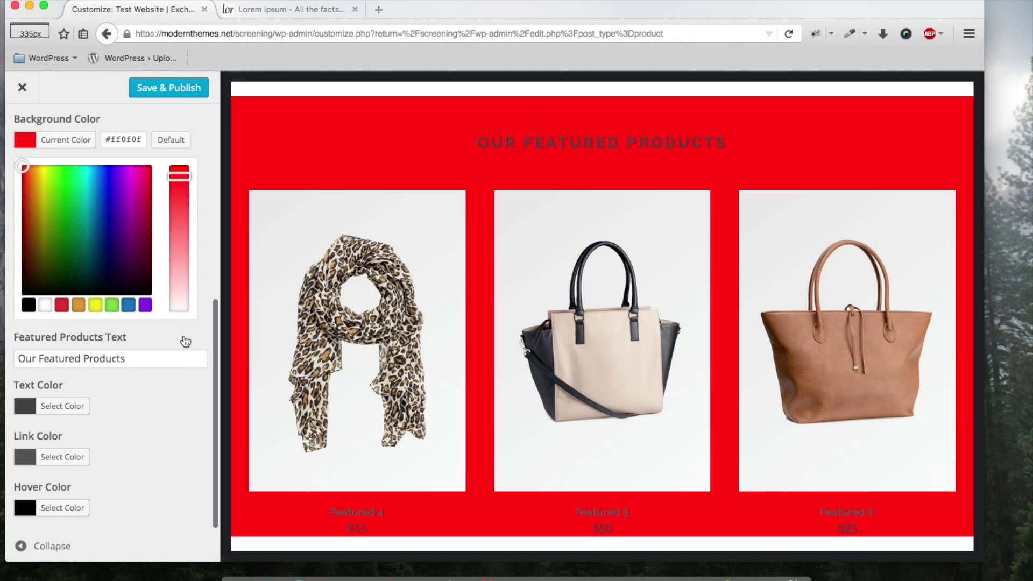
scroll(132, 390, up, 8)
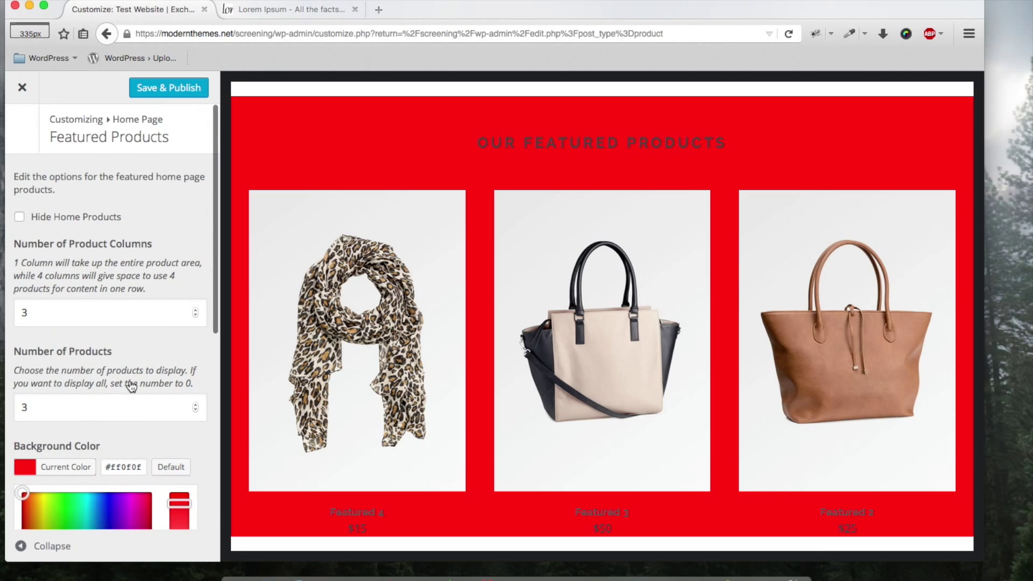
scroll(130, 386, down, 1)
click(168, 412)
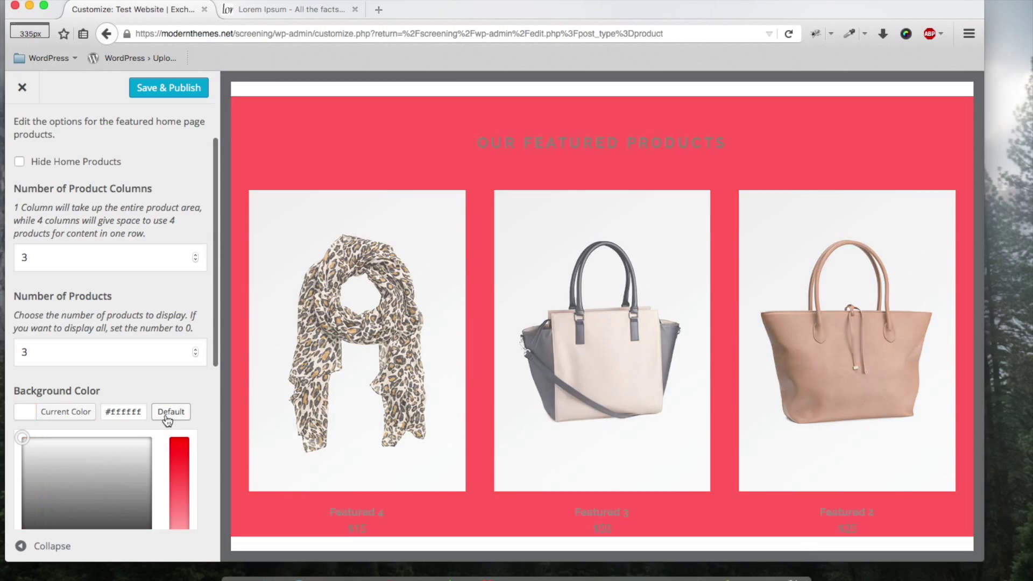